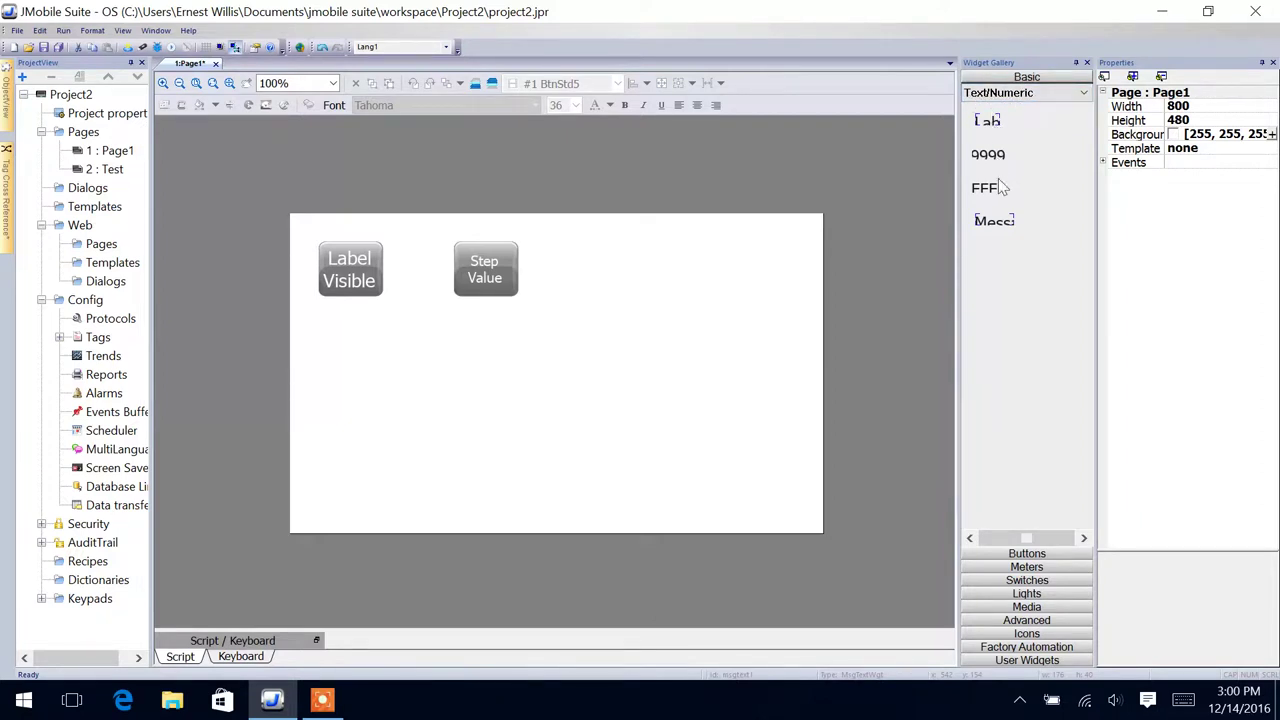
# Place a Label widget below the Label Visible button and set its font size to 32.
pyautogui.moveTo(986, 127); pyautogui.dragTo(383, 357)
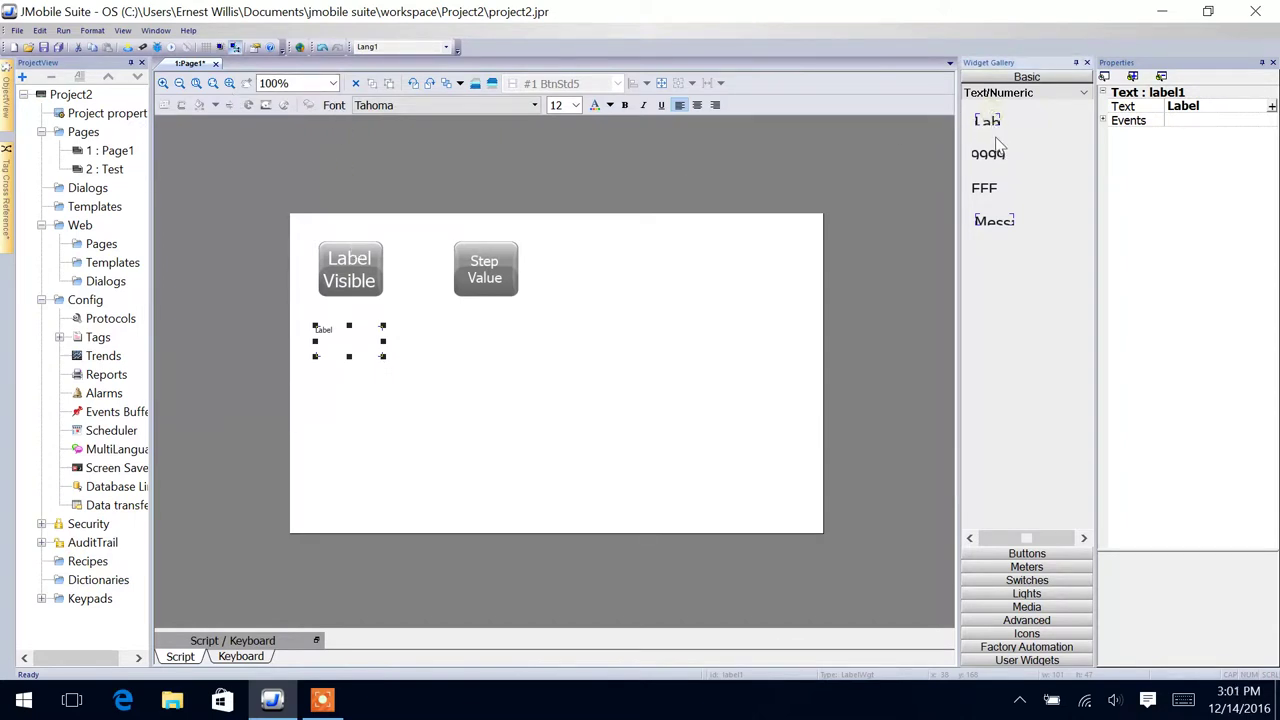
pyautogui.moveTo(990, 121)
pyautogui.mouseDown()
pyautogui.moveTo(993, 226)
pyautogui.moveTo(990, 120)
pyautogui.mouseUp()
pyautogui.click(578, 107)
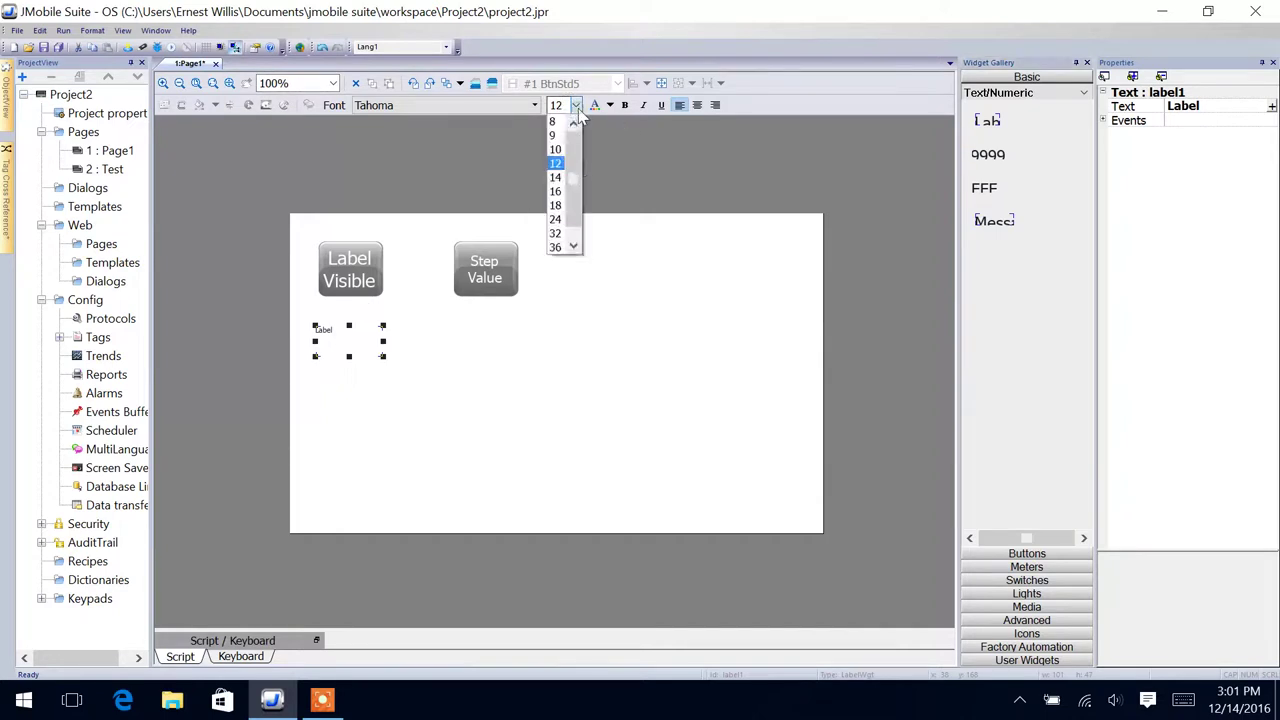
pyautogui.click(556, 219)
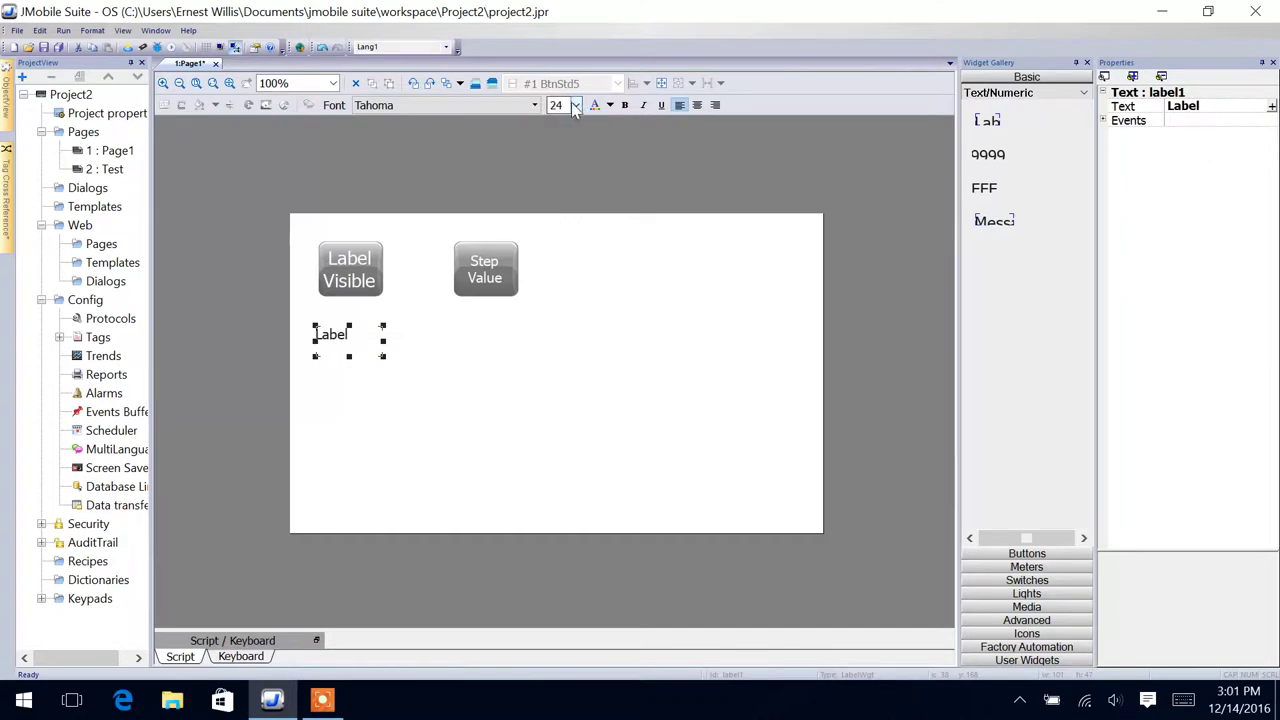
pyautogui.click(576, 105)
pyautogui.click(558, 236)
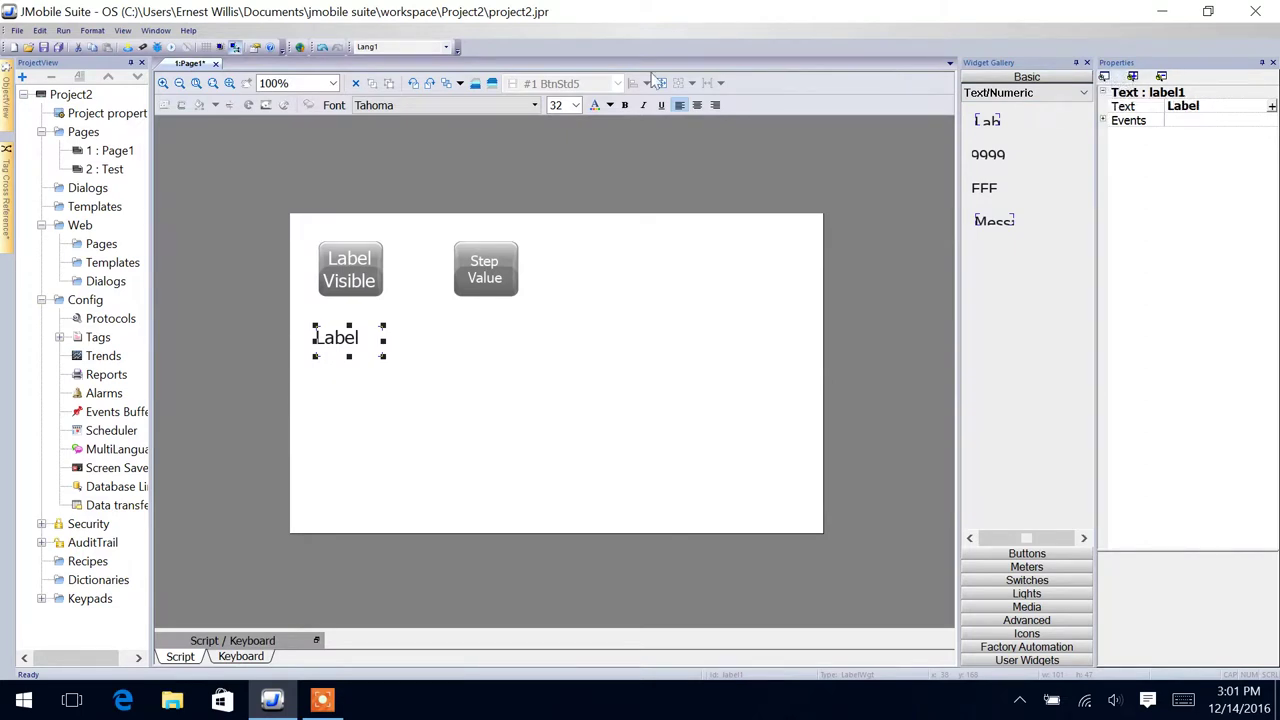
pyautogui.click(122, 30)
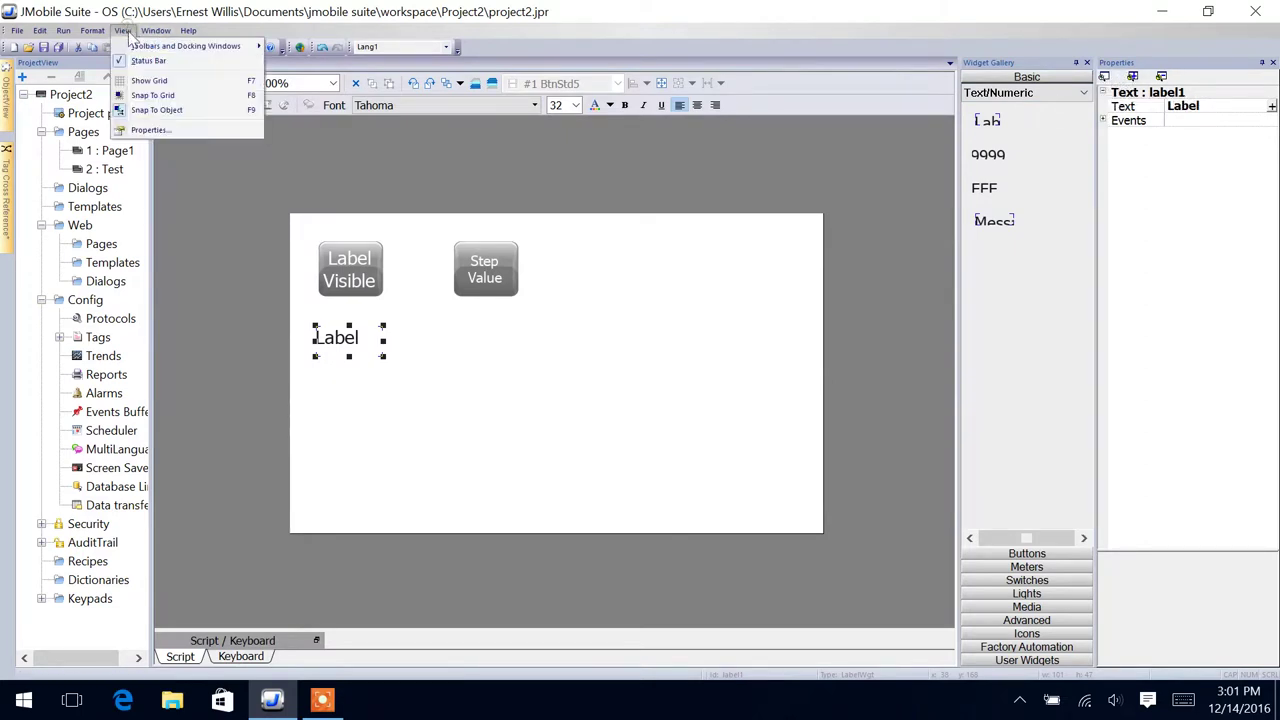
pyautogui.click(155, 30)
pyautogui.click(122, 30)
pyautogui.click(122, 30)
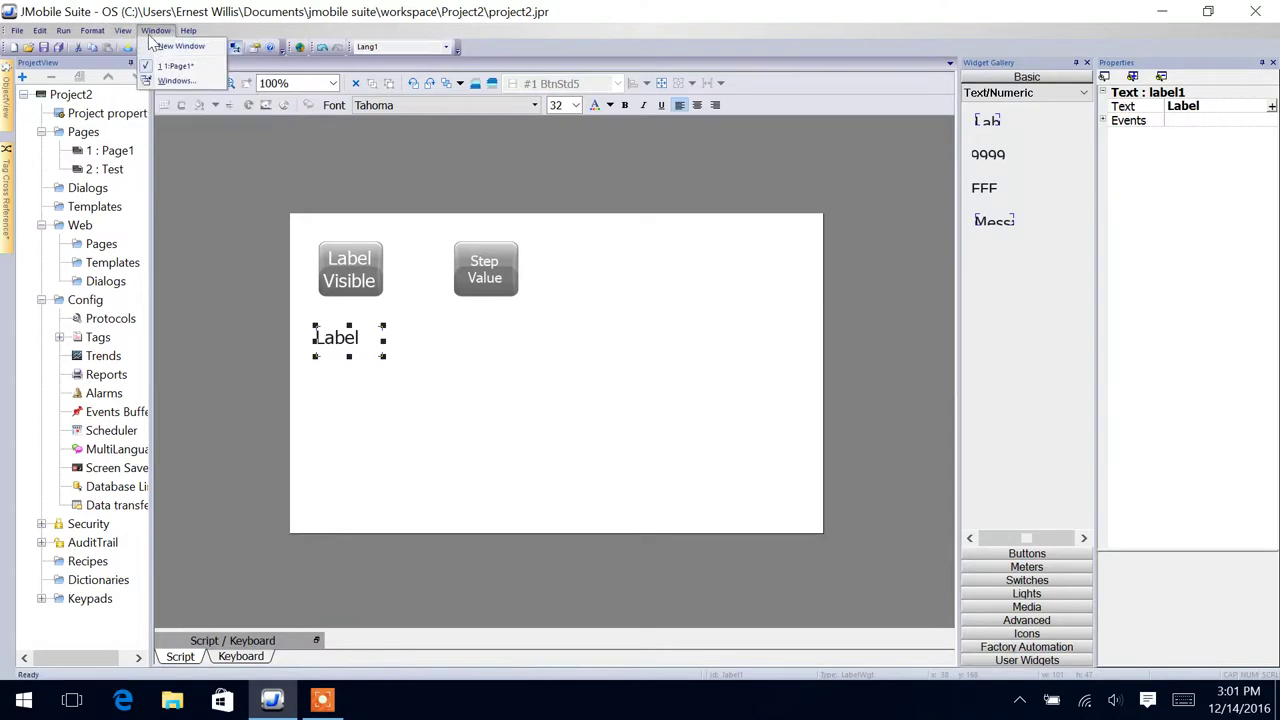
pyautogui.click(124, 31)
pyautogui.moveTo(228, 47)
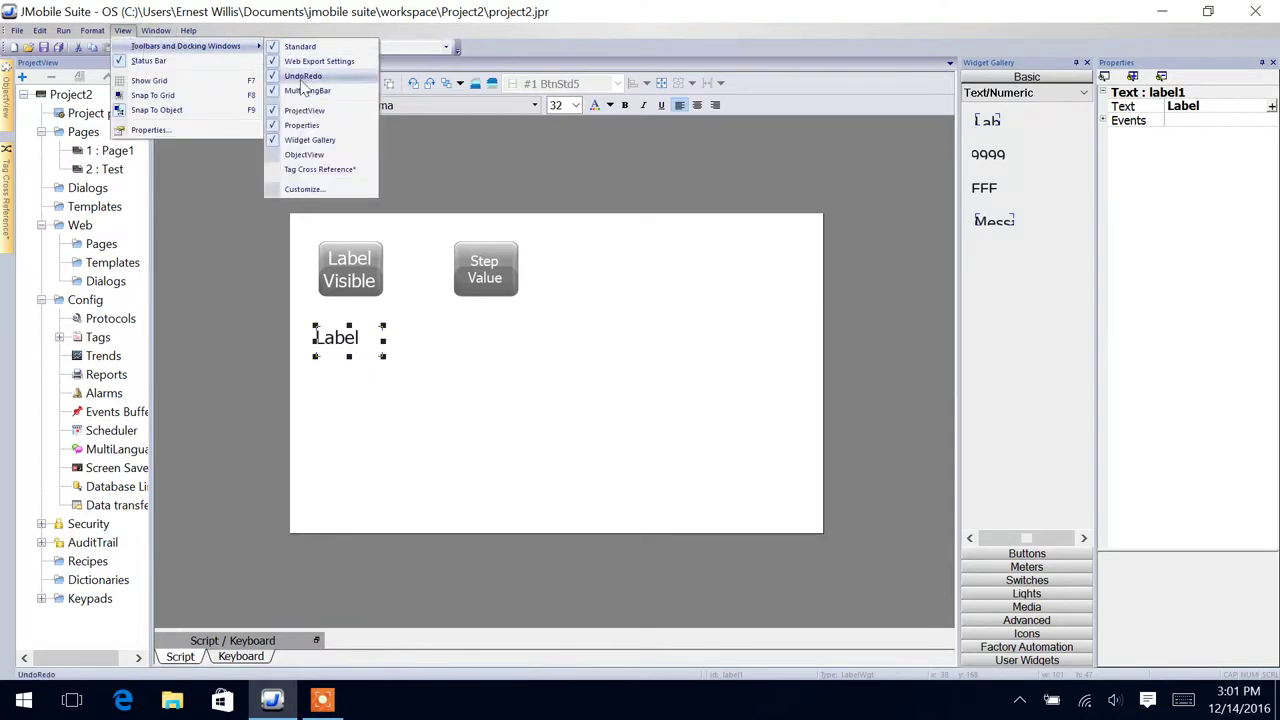
pyautogui.click(318, 125)
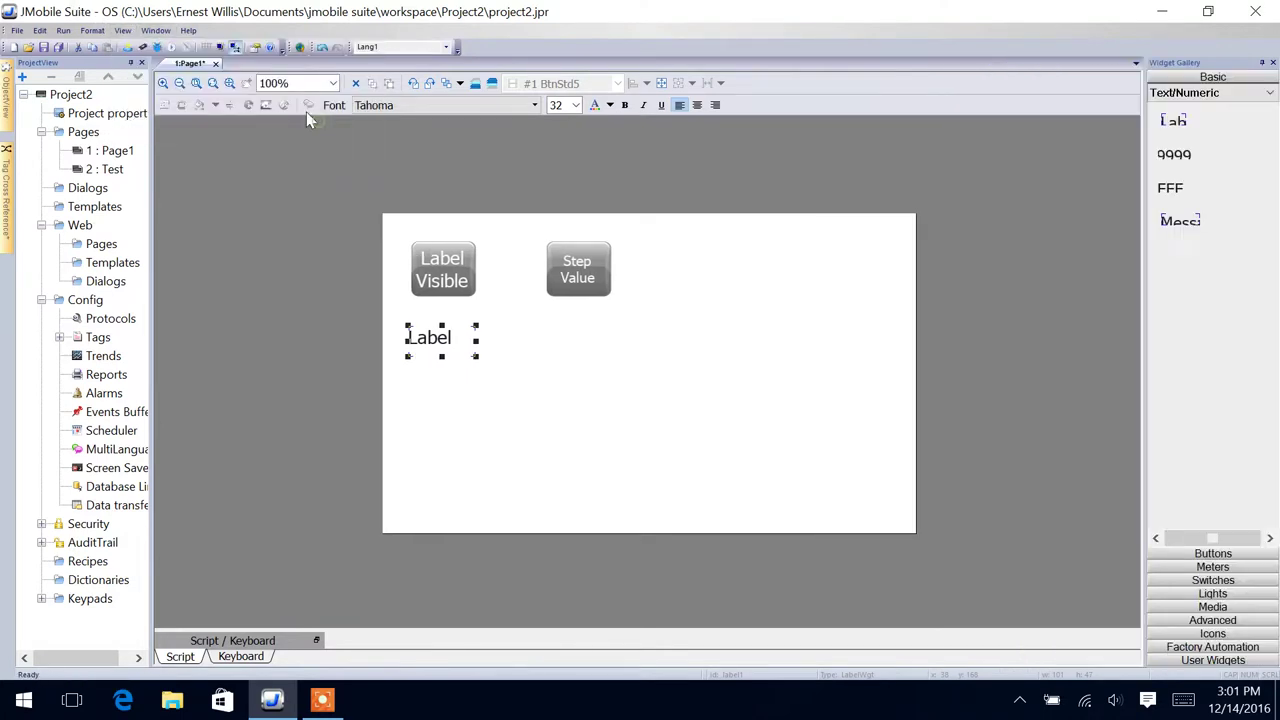
pyautogui.click(124, 31)
pyautogui.moveTo(238, 48)
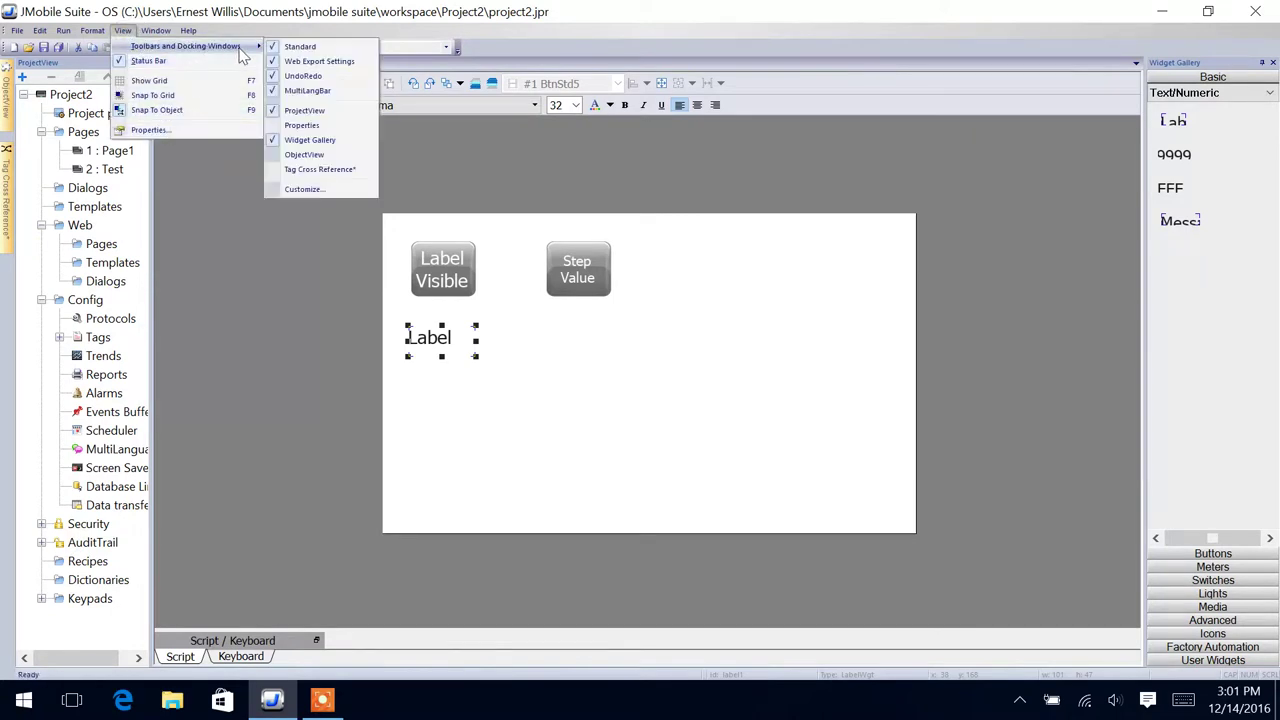
pyautogui.click(318, 125)
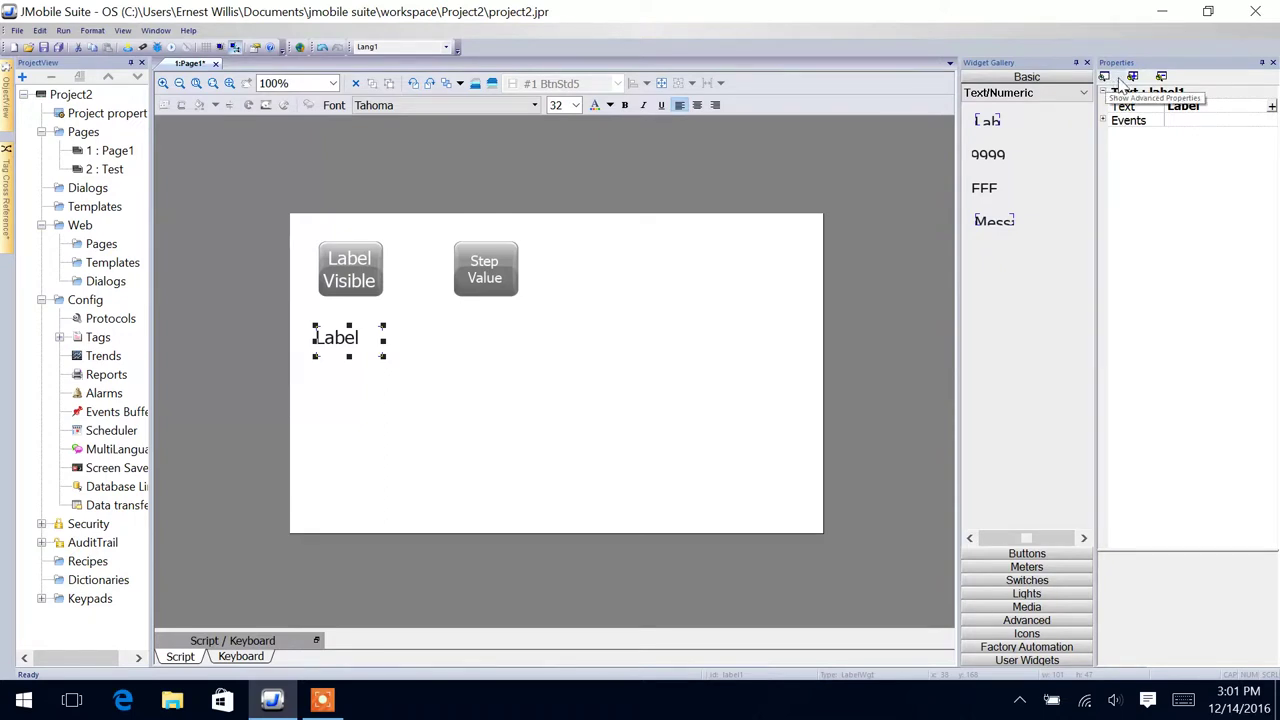
# Set label1's font to Sitka Text and its font colour to red.
pyautogui.click(1104, 77)
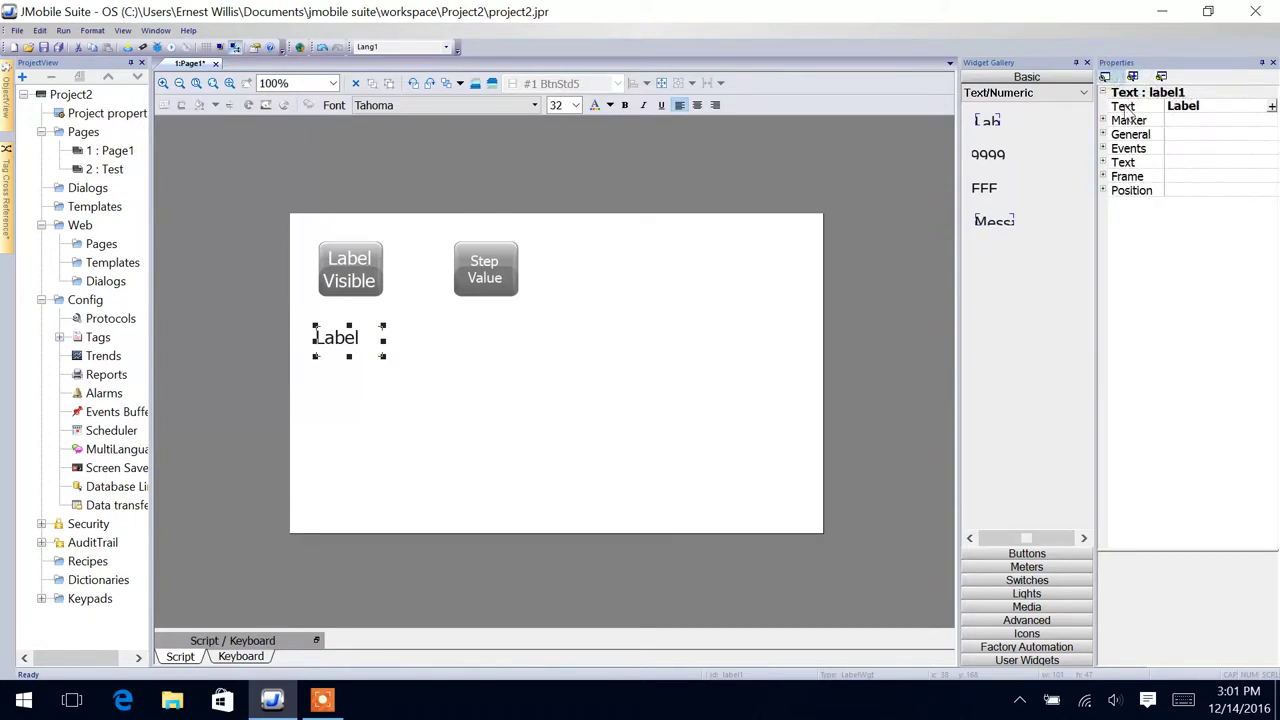
pyautogui.click(1103, 163)
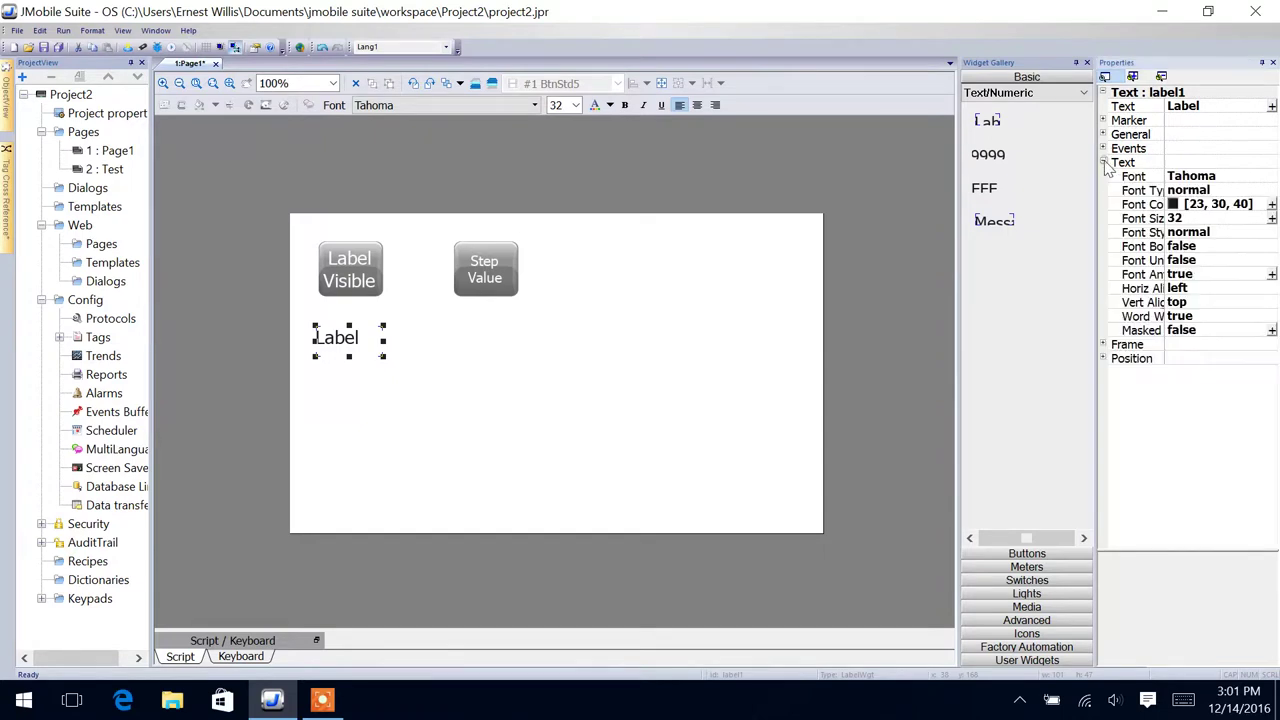
pyautogui.click(1185, 180)
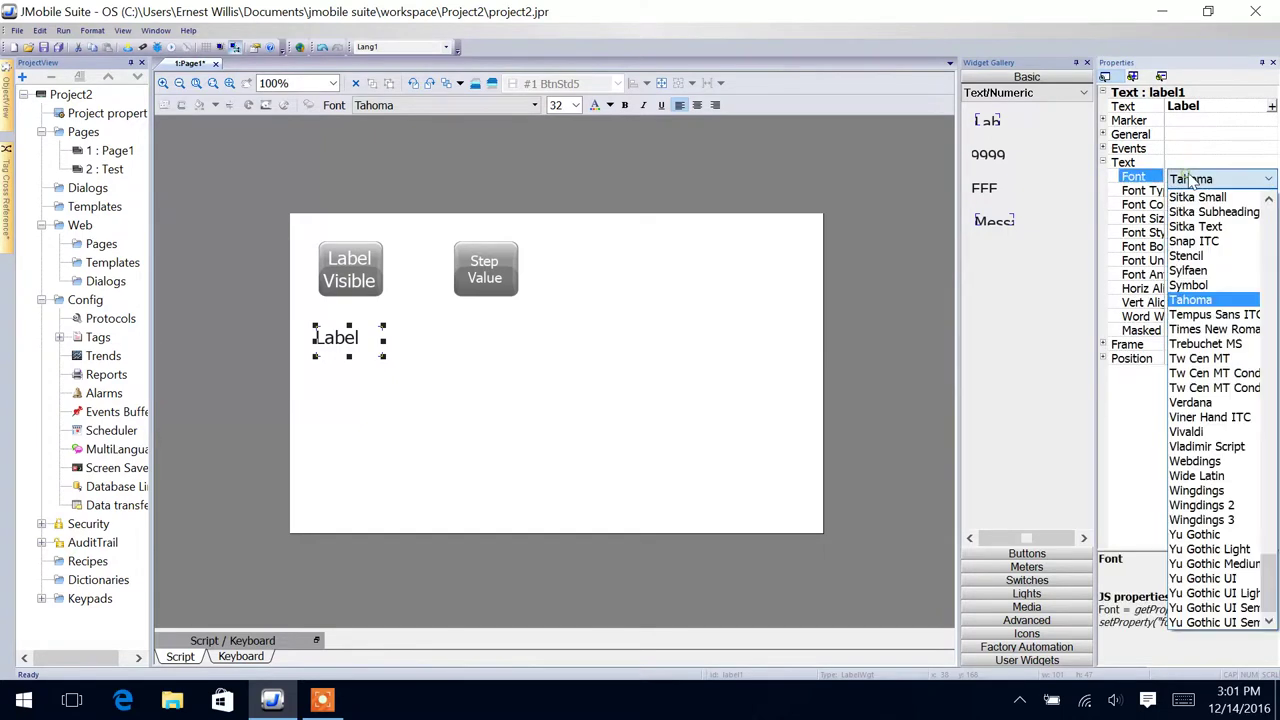
pyautogui.click(1203, 402)
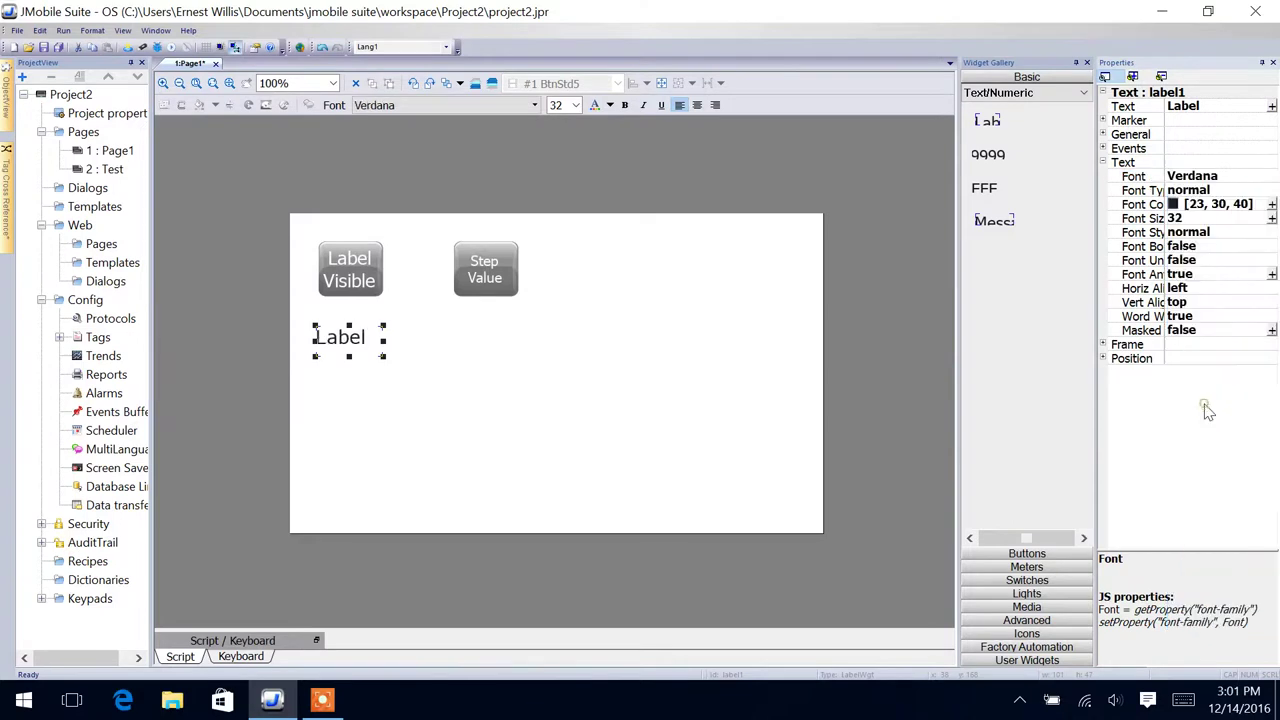
pyautogui.click(1212, 188)
pyautogui.click(1220, 180)
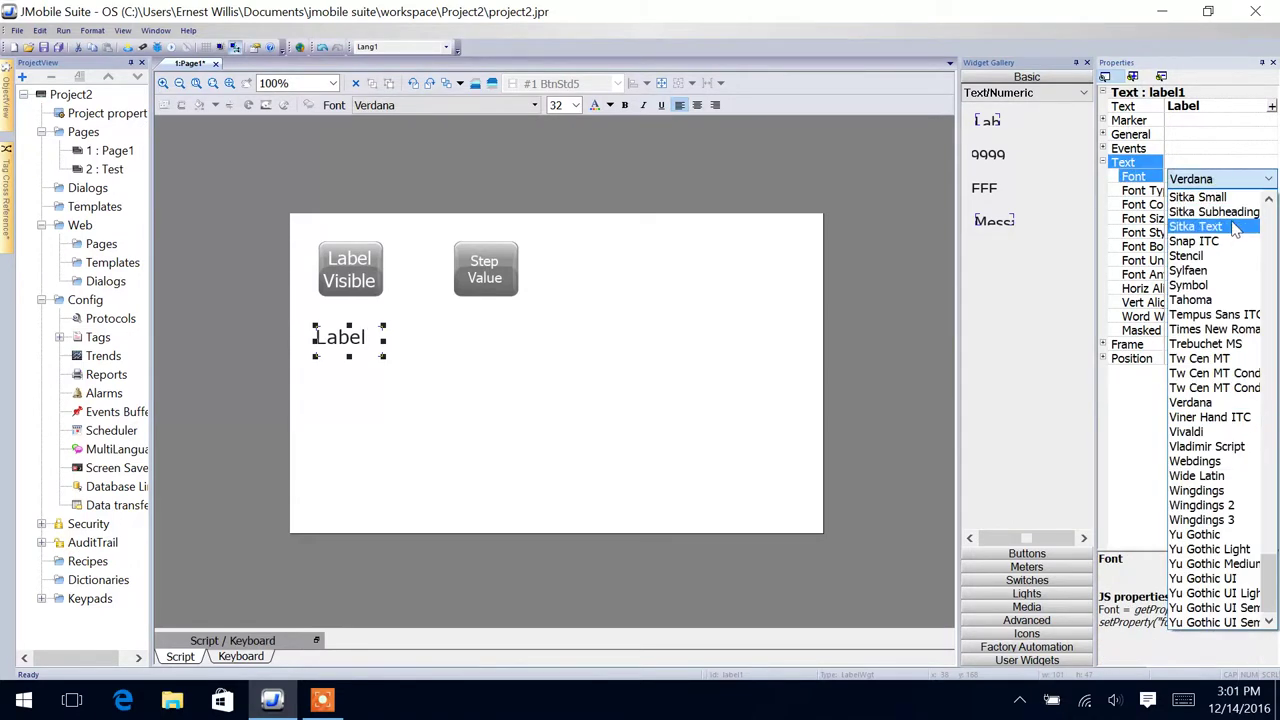
pyautogui.click(1234, 229)
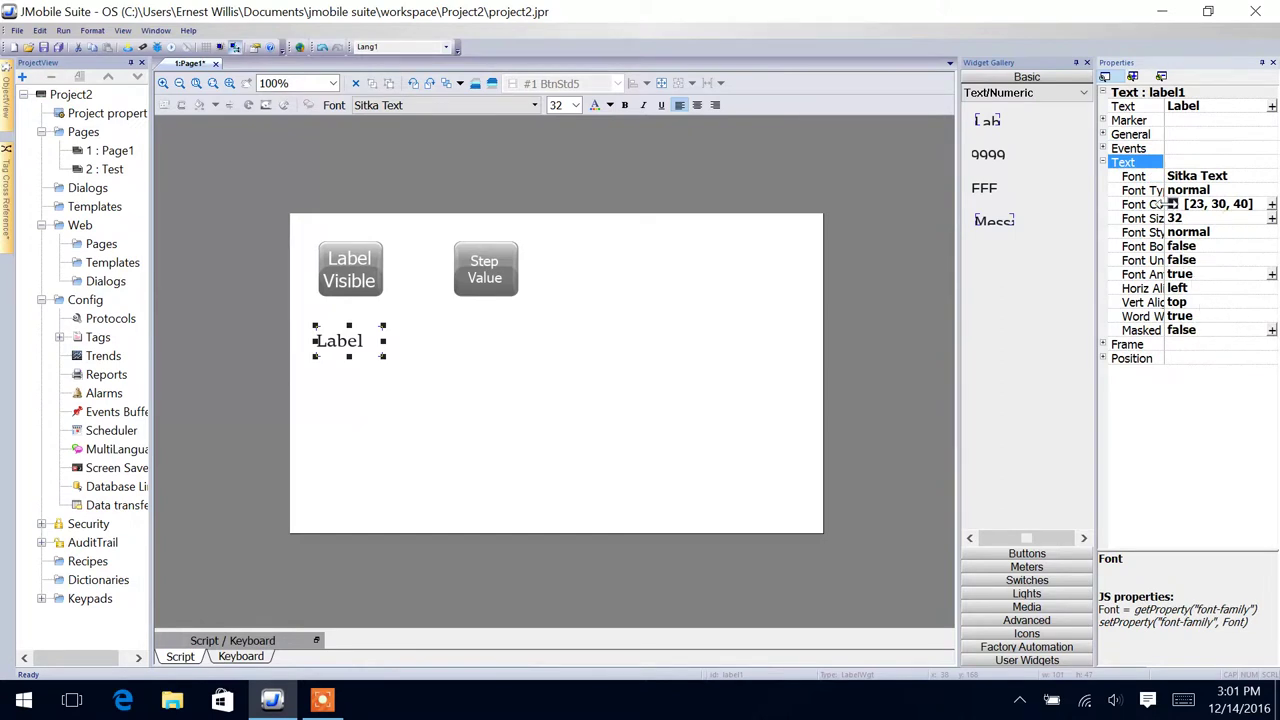
pyautogui.click(1176, 204)
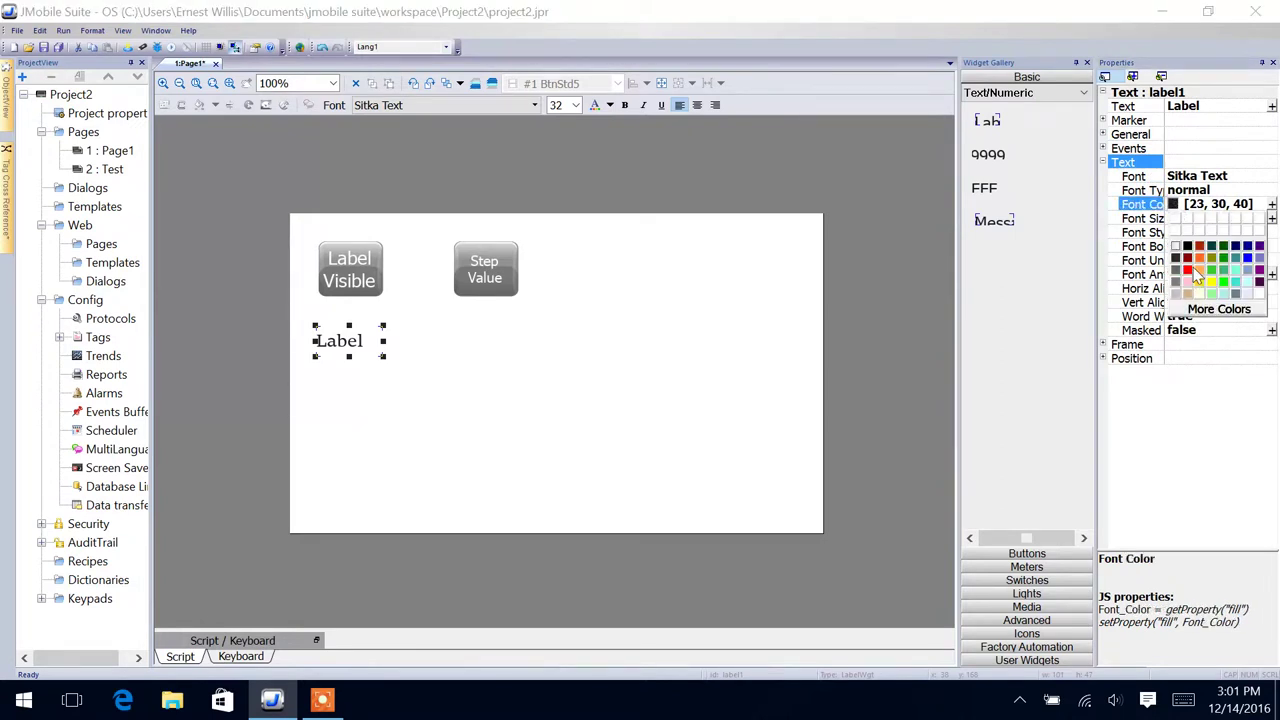
pyautogui.click(1187, 270)
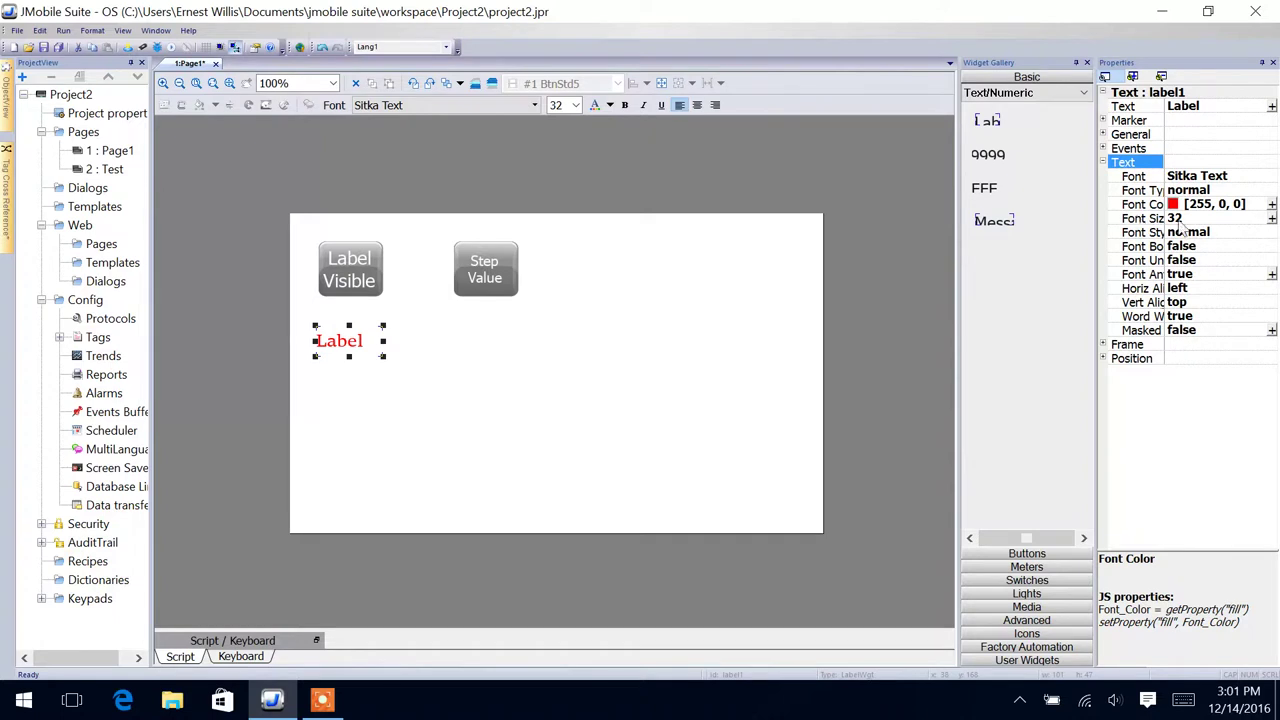
# Make the label text bold, underlined and centred.
pyautogui.click(626, 106)
pyautogui.click(659, 106)
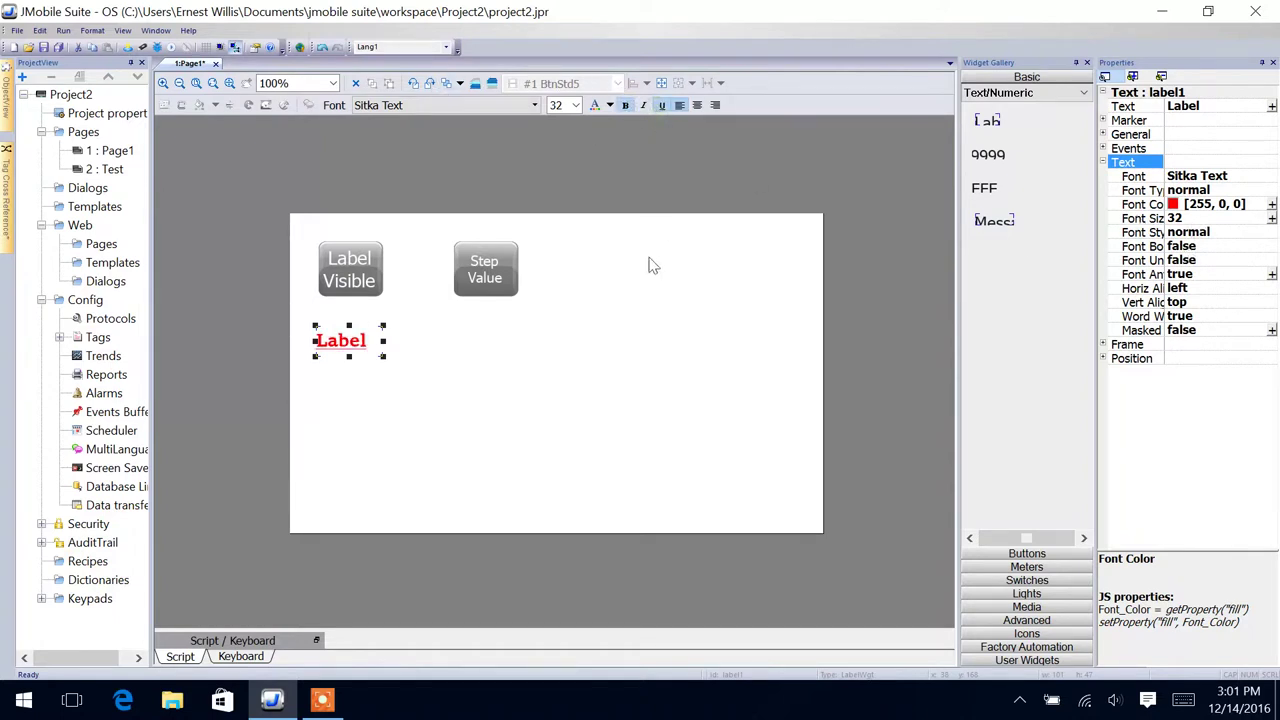
pyautogui.click(698, 106)
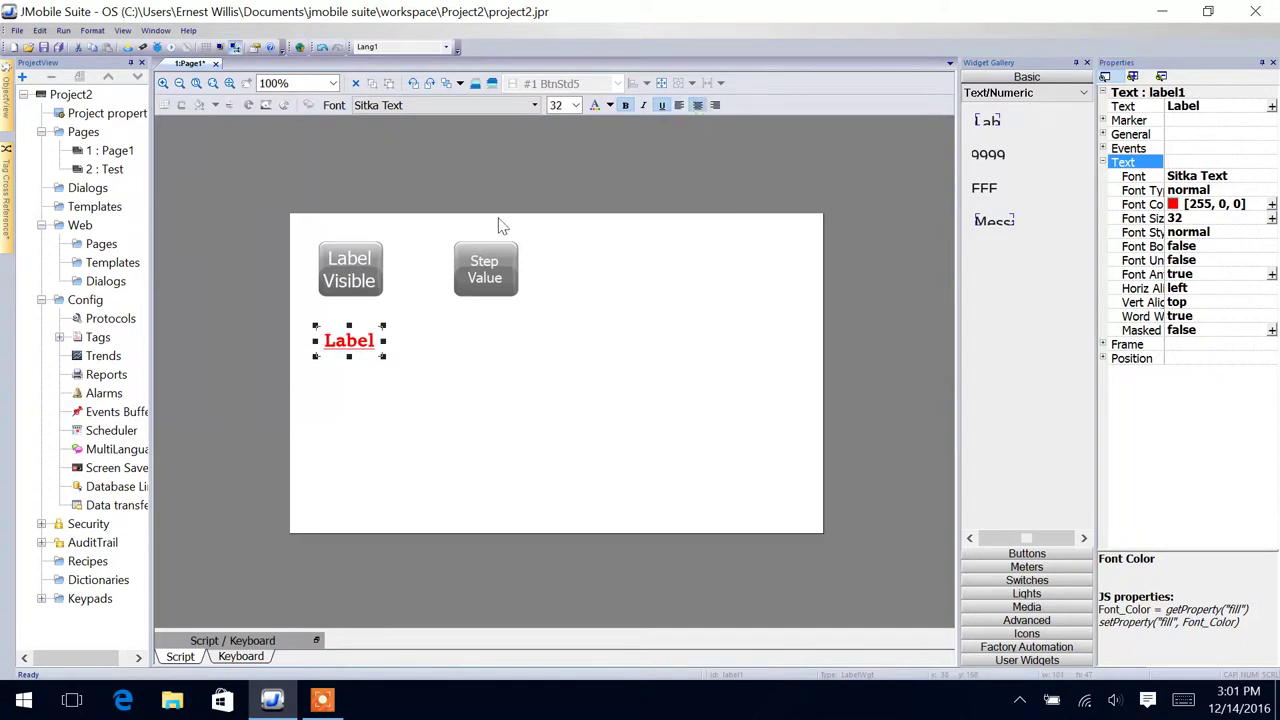
# Change the label's text from 'Label' to 'Label Test'.
pyautogui.doubleClick(352, 344)
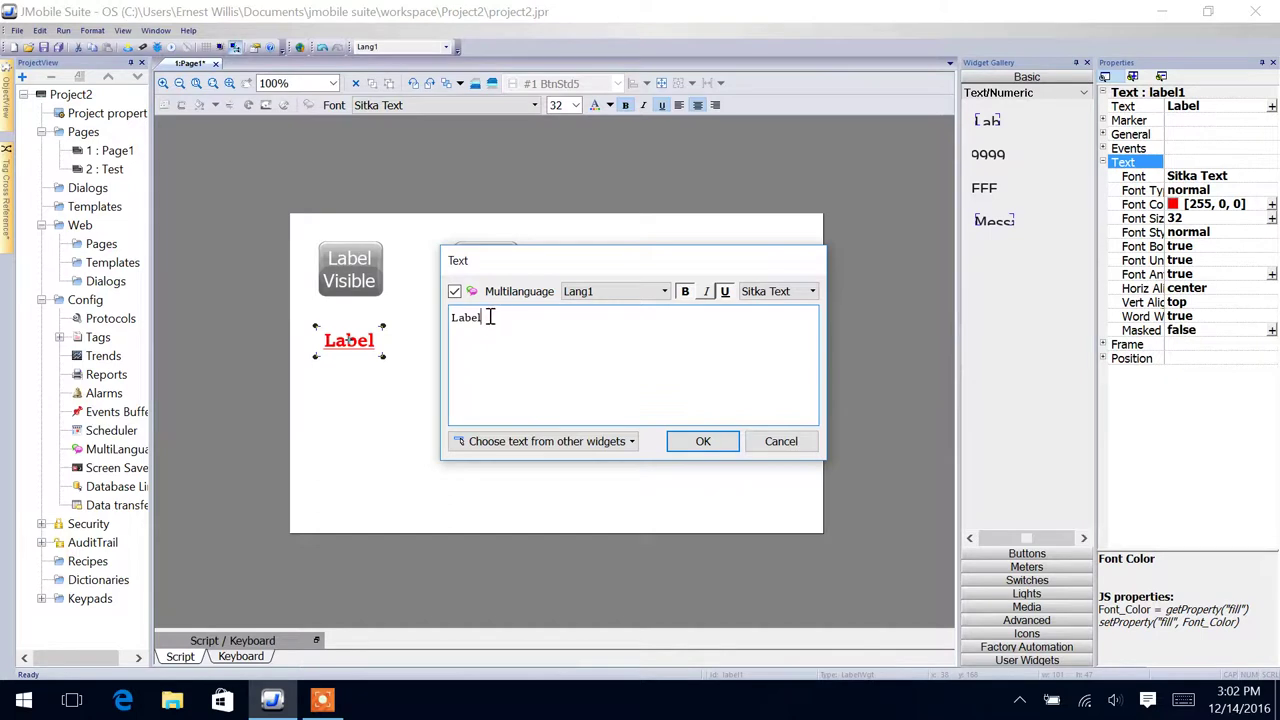
pyautogui.moveTo(493, 316); pyautogui.dragTo(432, 318)
pyautogui.write('L')
pyautogui.click(720, 443)
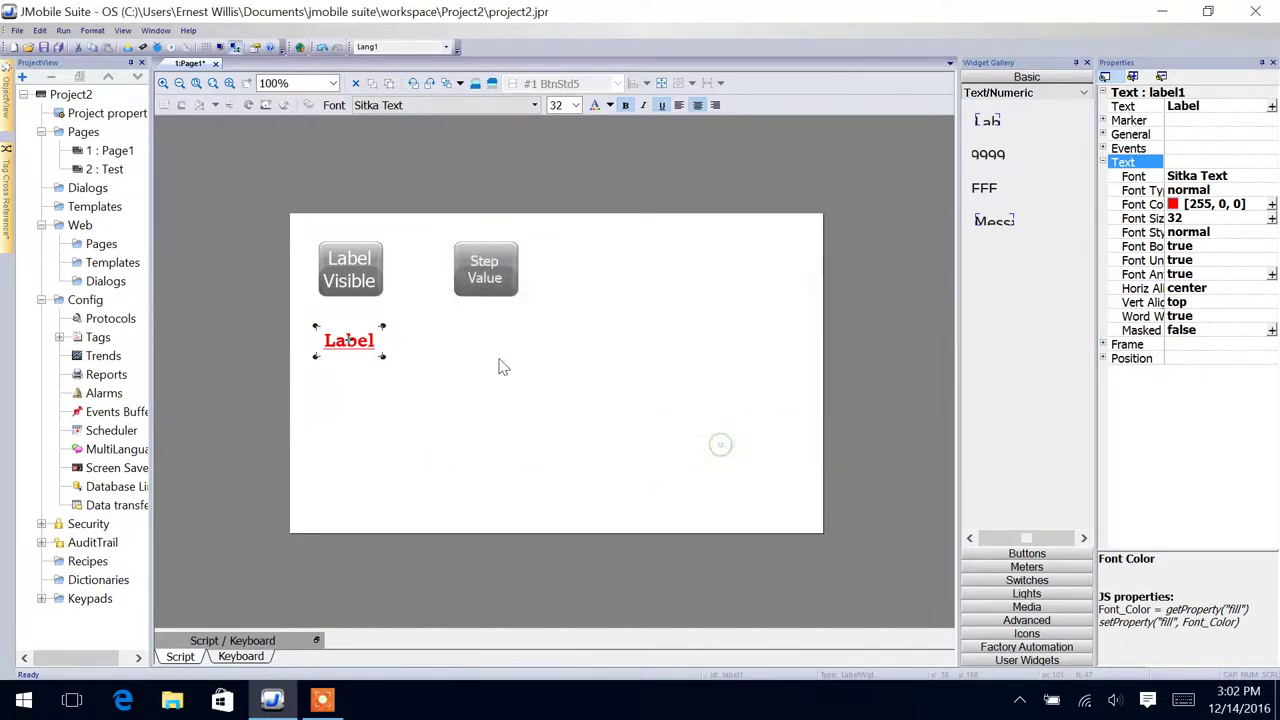
# Shrink label1's box so it fits the two-line red 'Label Test' text.
pyautogui.click(662, 83)
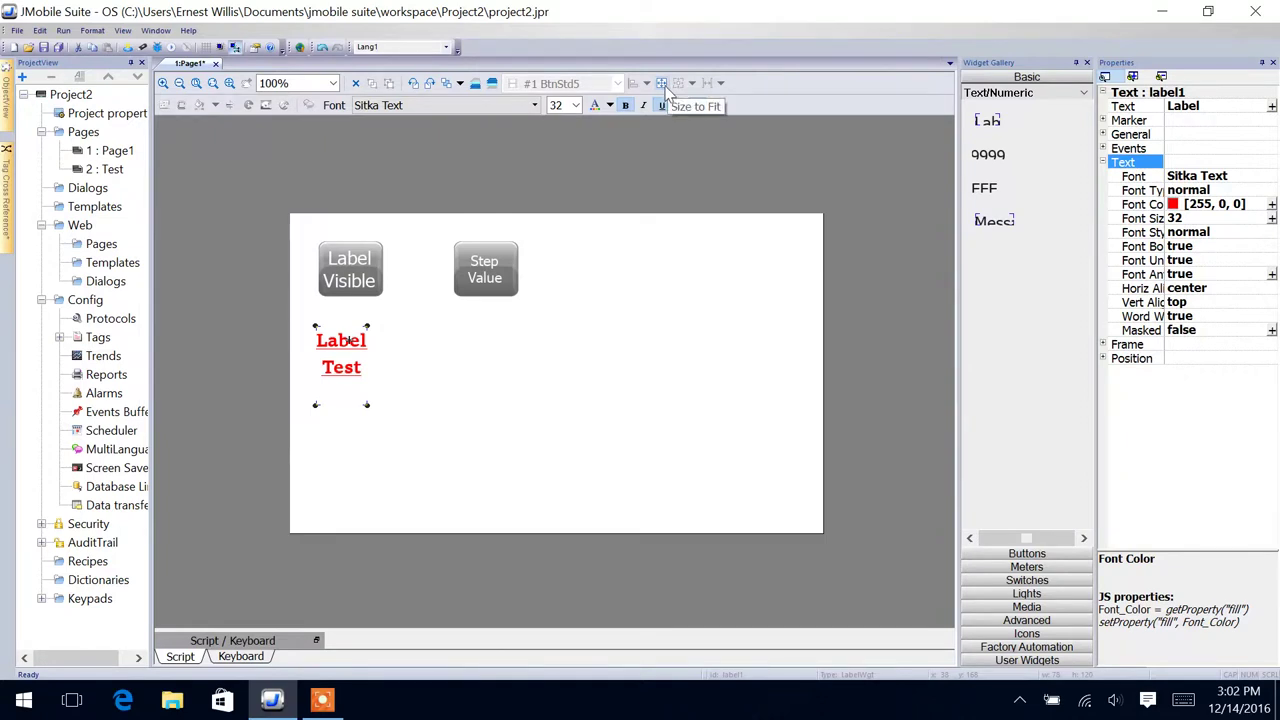
pyautogui.click(370, 430)
pyautogui.click(362, 412)
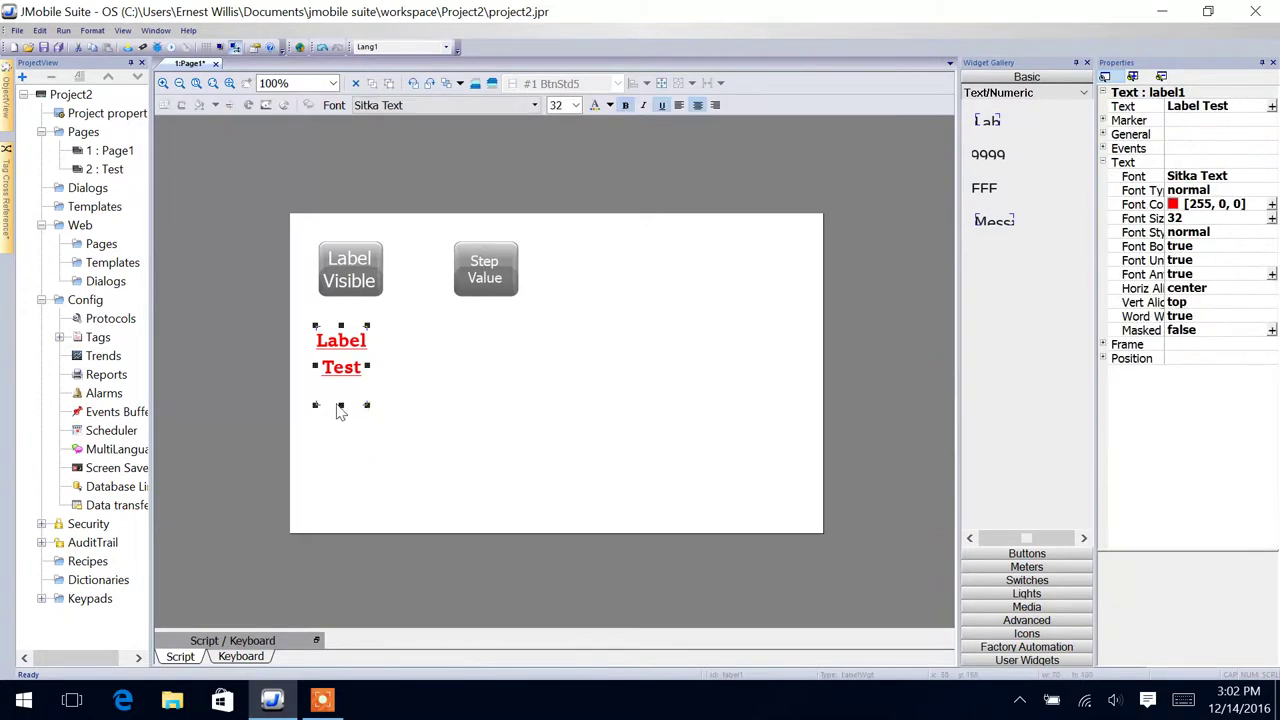
pyautogui.moveTo(340, 404); pyautogui.dragTo(340, 384)
pyautogui.click(1103, 163)
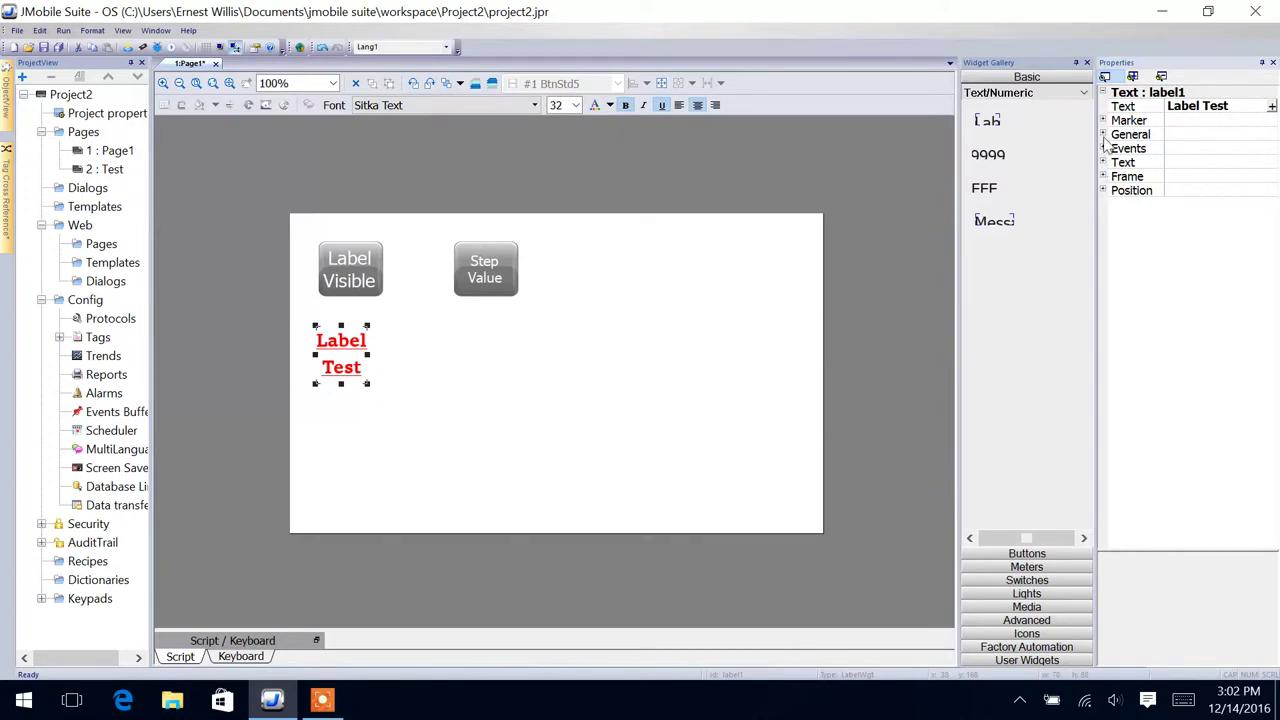
# Bind label1's Visible property to the Test tag and check the Label Visible button's link.
pyautogui.click(1103, 134)
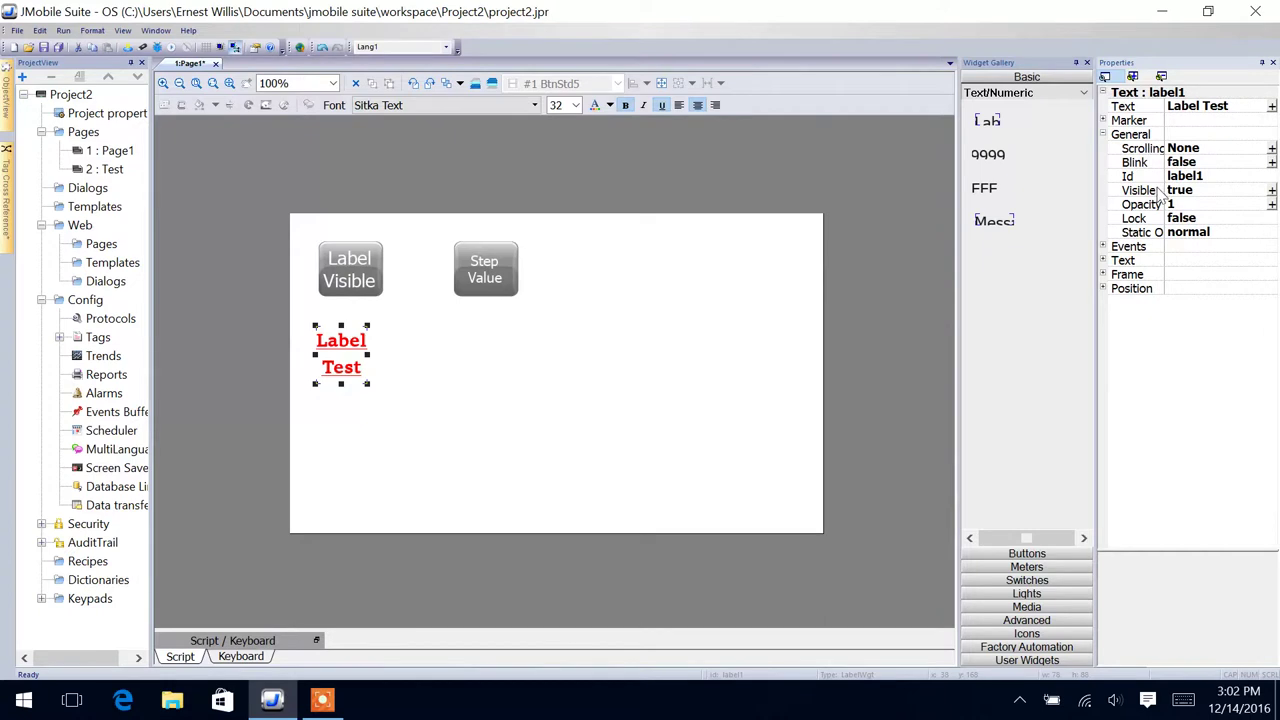
pyautogui.click(1272, 190)
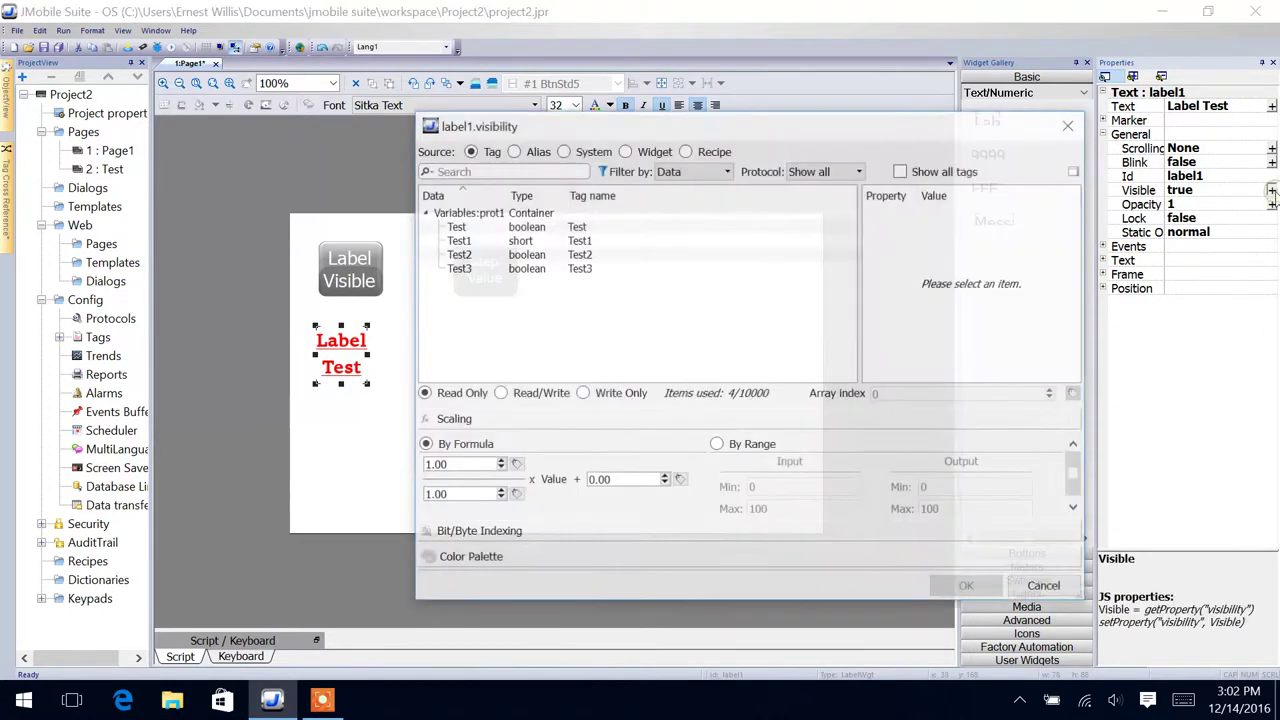
pyautogui.click(460, 227)
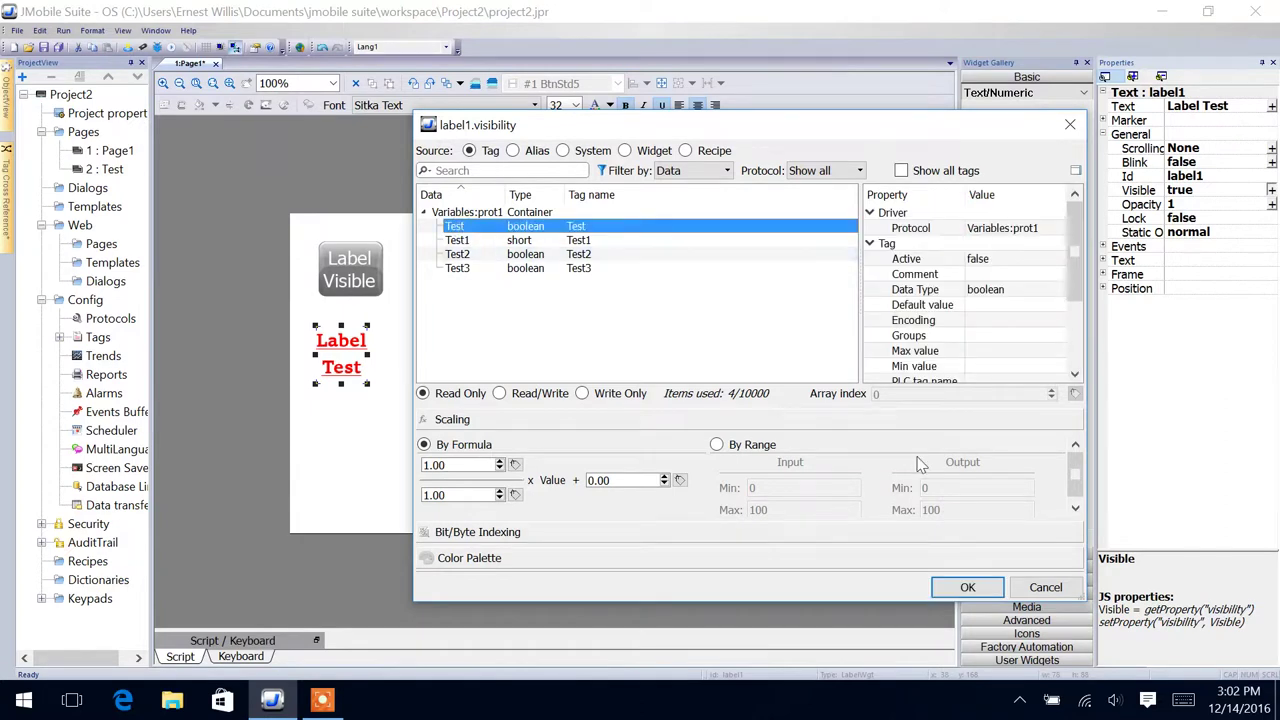
pyautogui.click(963, 586)
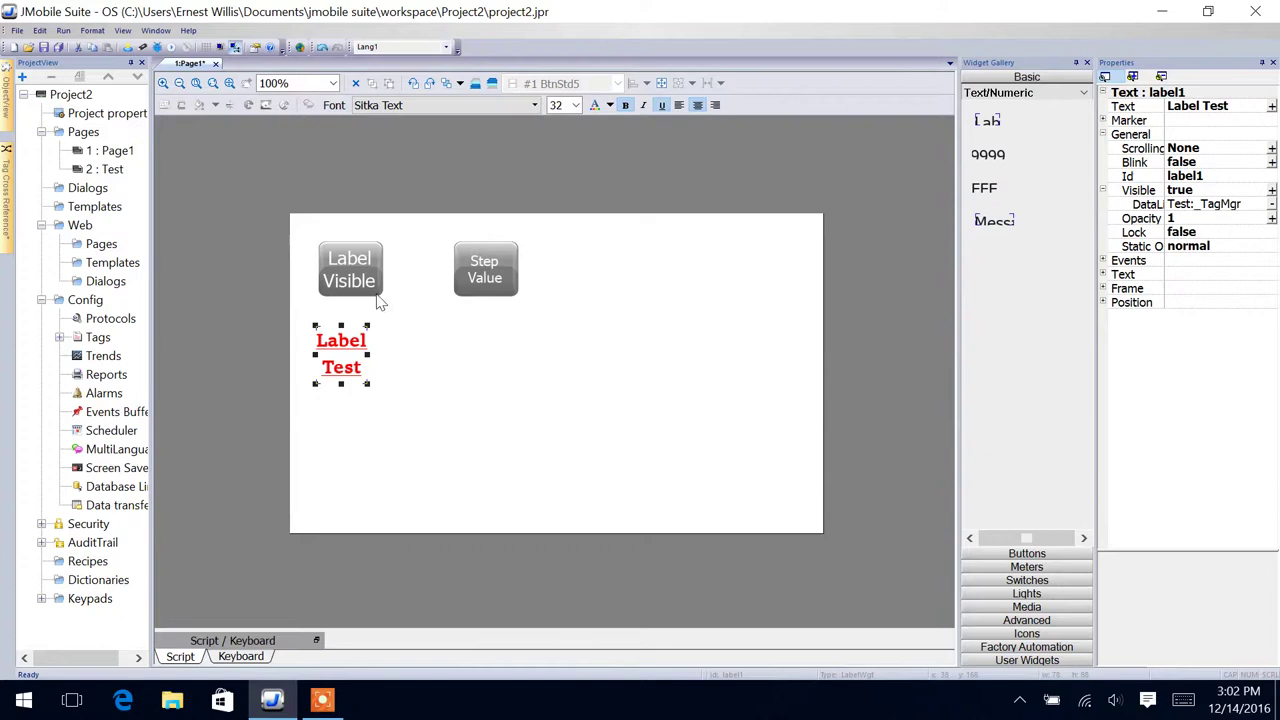
pyautogui.click(370, 284)
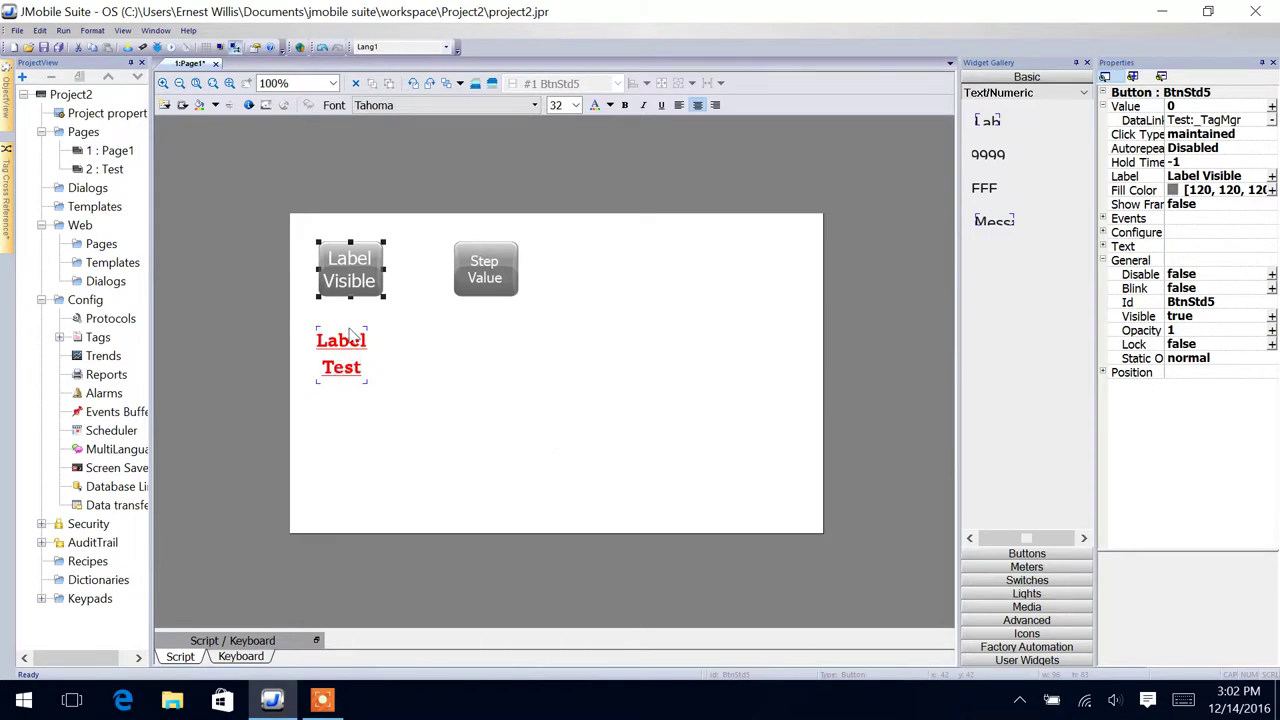
# Place a size-32 numeric field, fitted to its 99999 text, beneath the Step Value button.
pyautogui.click(480, 351)
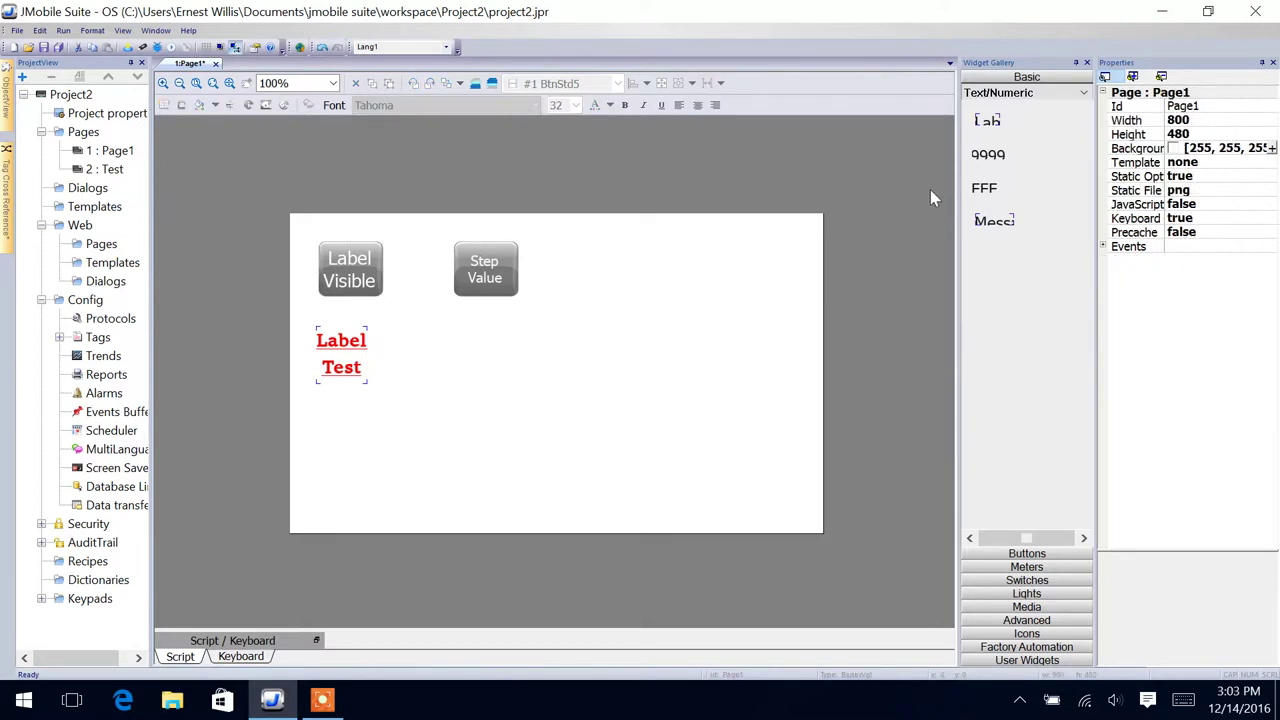
pyautogui.moveTo(992, 160); pyautogui.dragTo(485, 366)
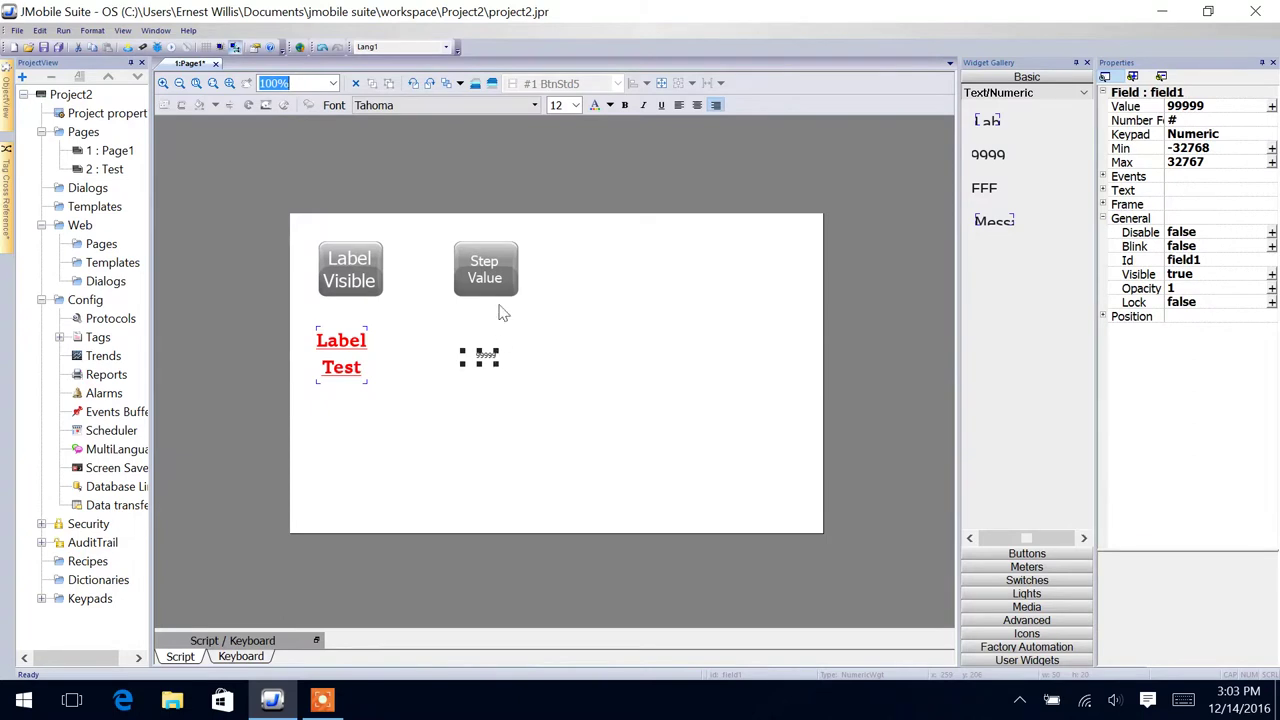
pyautogui.click(577, 105)
pyautogui.scroll(-2, 565, 200)
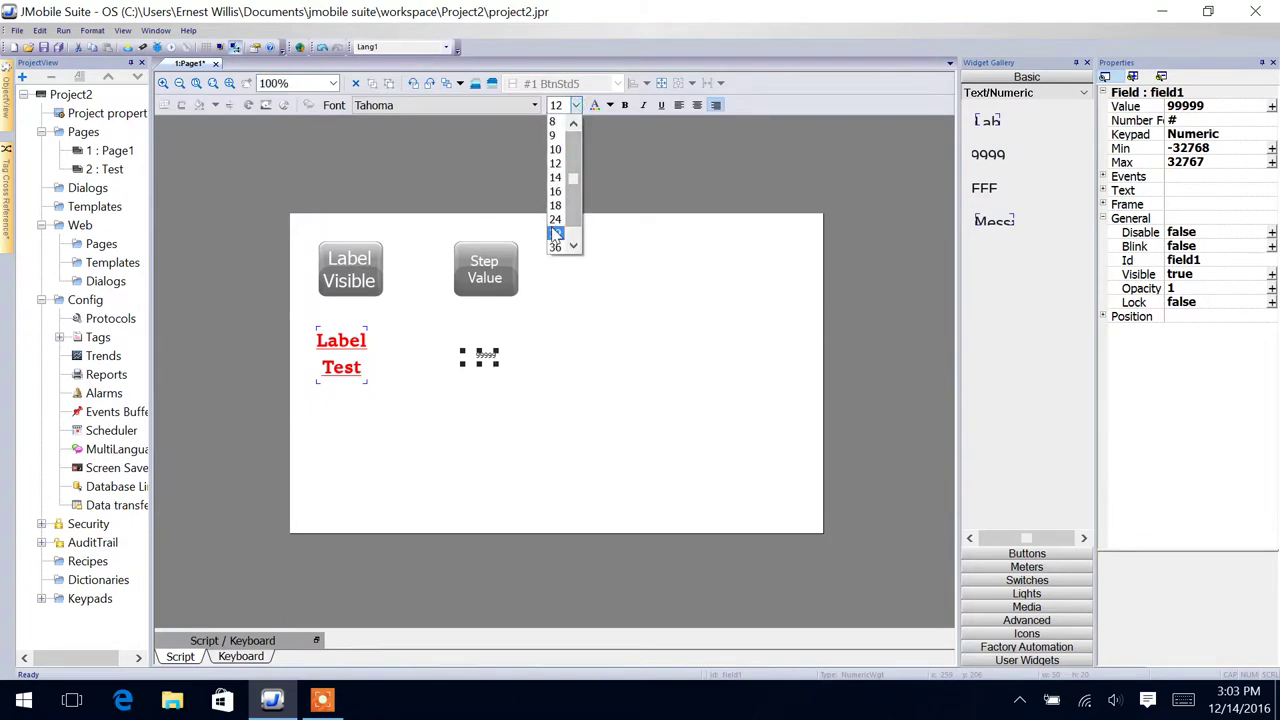
pyautogui.click(556, 229)
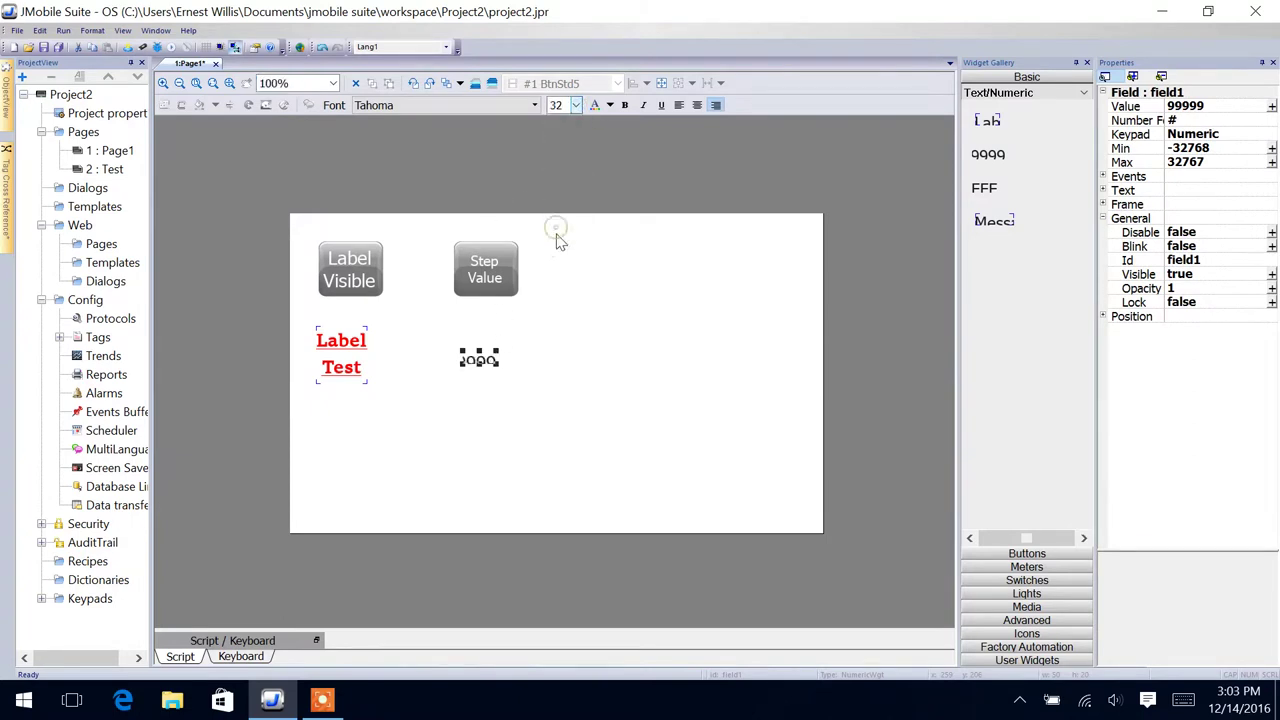
pyautogui.click(661, 84)
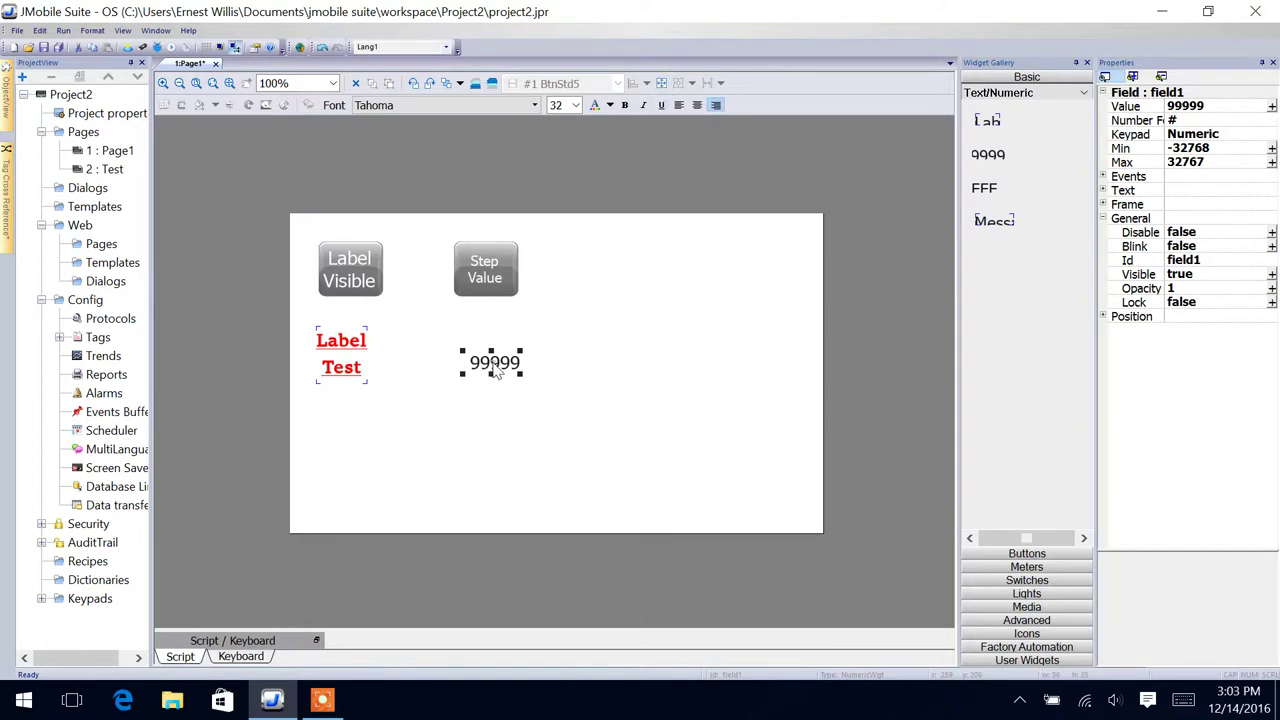
pyautogui.moveTo(496, 372); pyautogui.dragTo(491, 364)
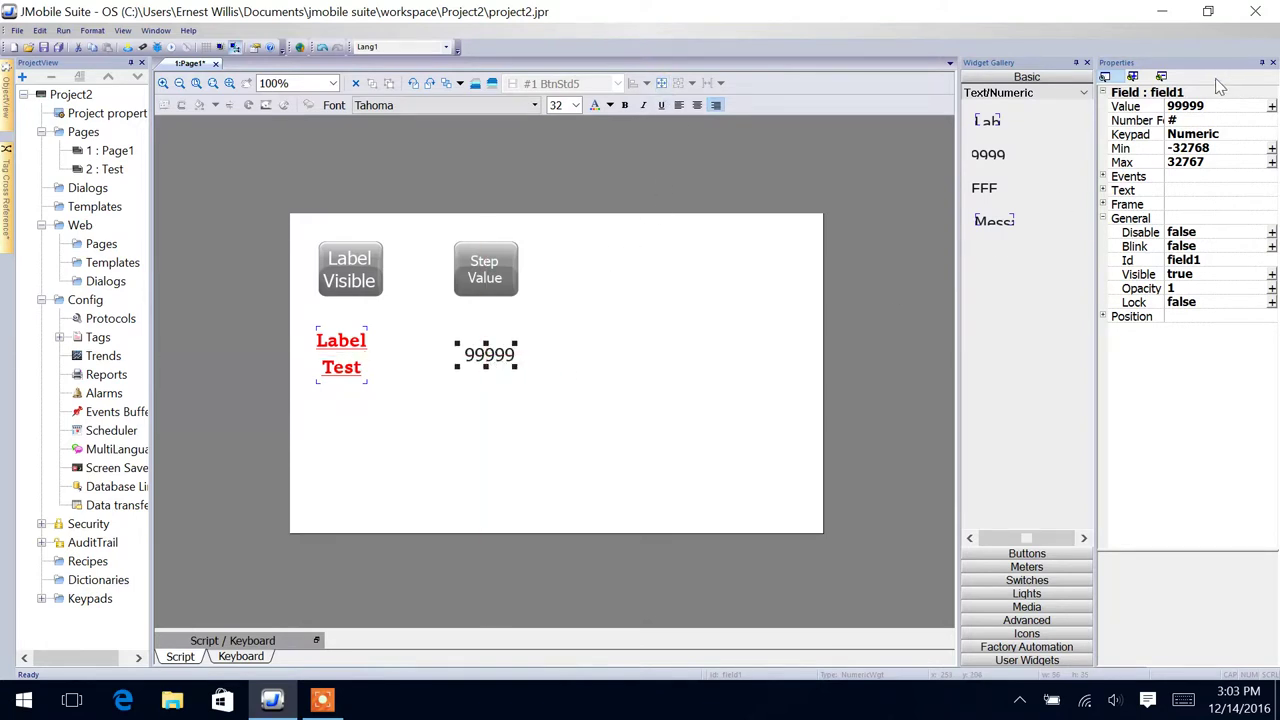
pyautogui.click(1185, 106)
pyautogui.click(1272, 107)
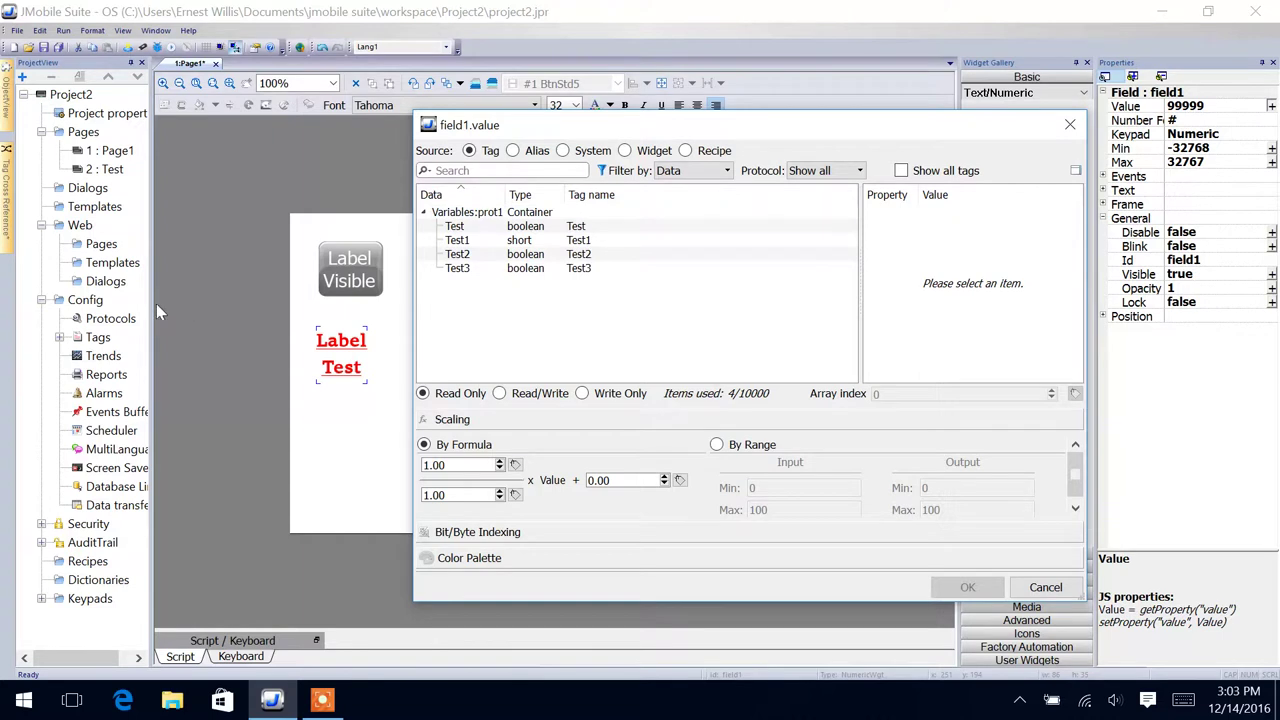
# Link field1's value to the Test1 tag and reopen the link to verify it.
pyautogui.click(460, 240)
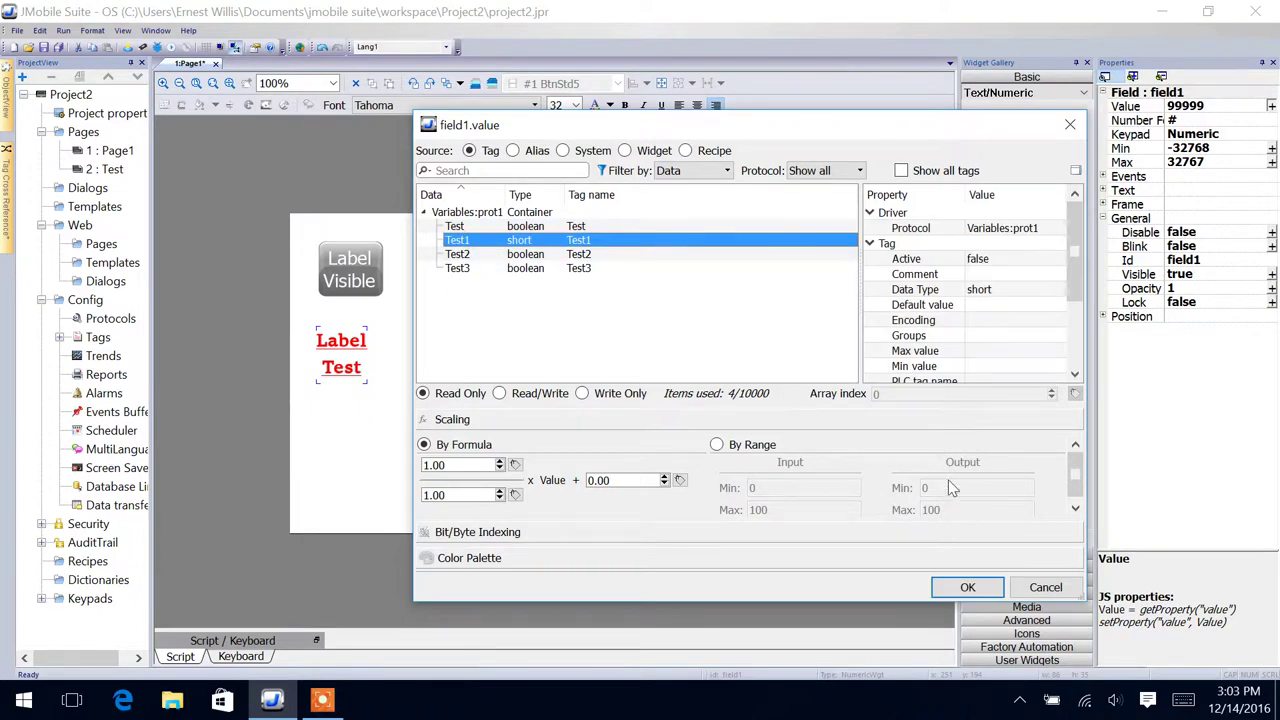
pyautogui.click(968, 588)
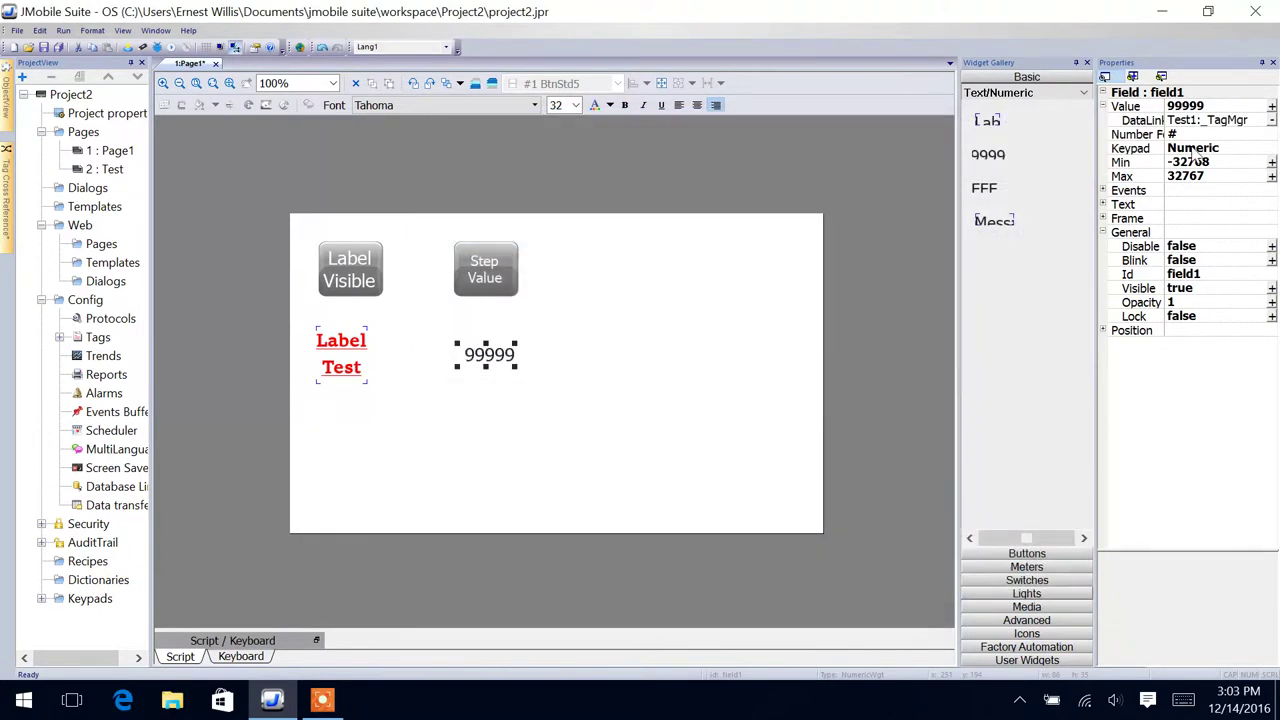
pyautogui.click(1272, 110)
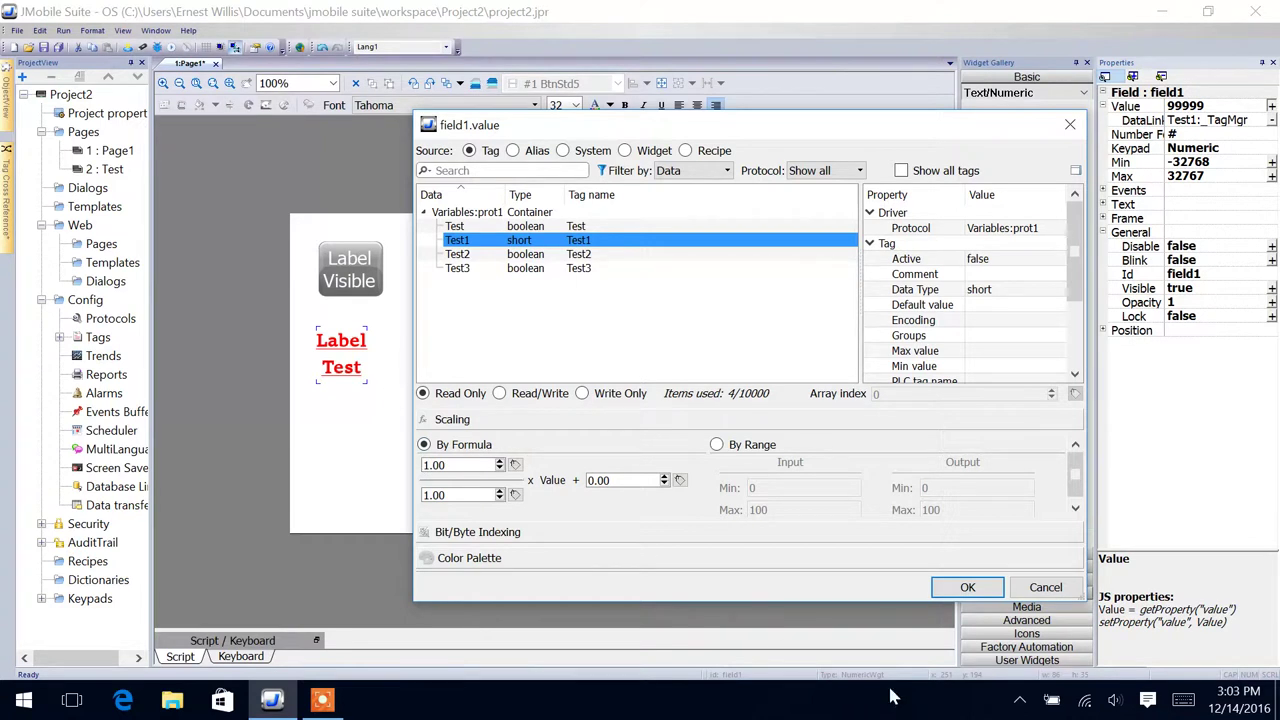
pyautogui.click(967, 588)
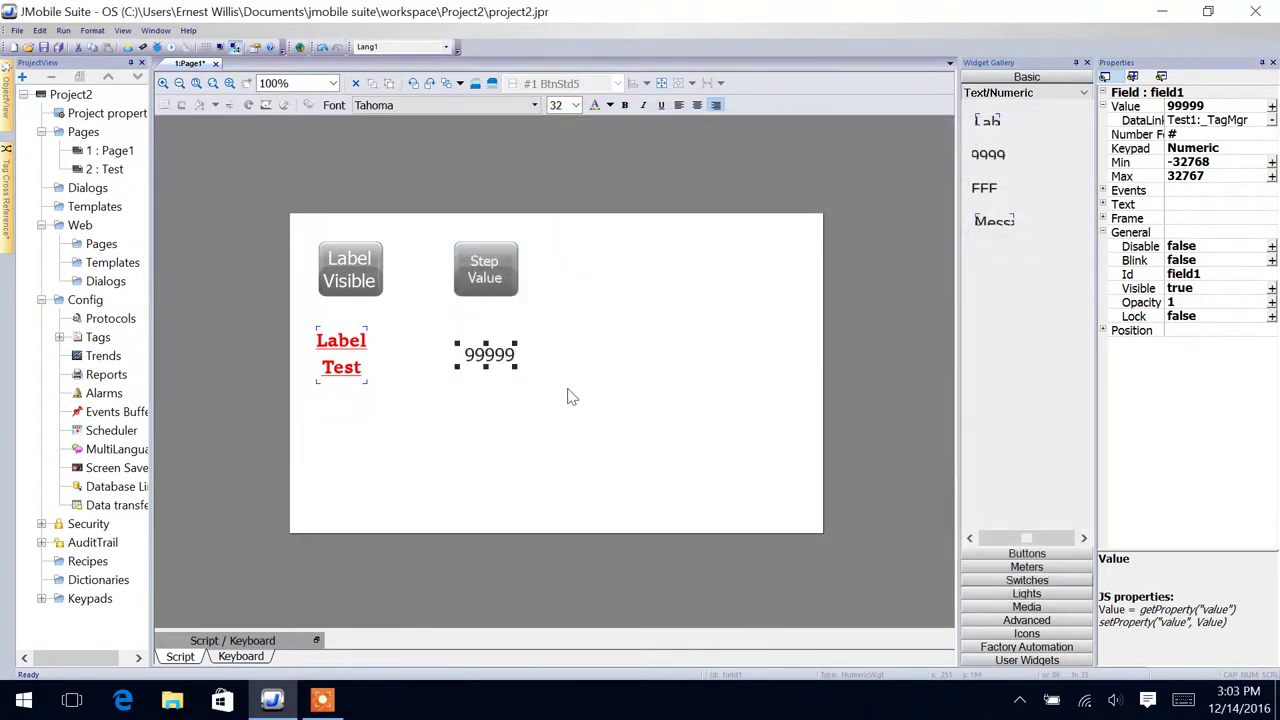
pyautogui.click(487, 289)
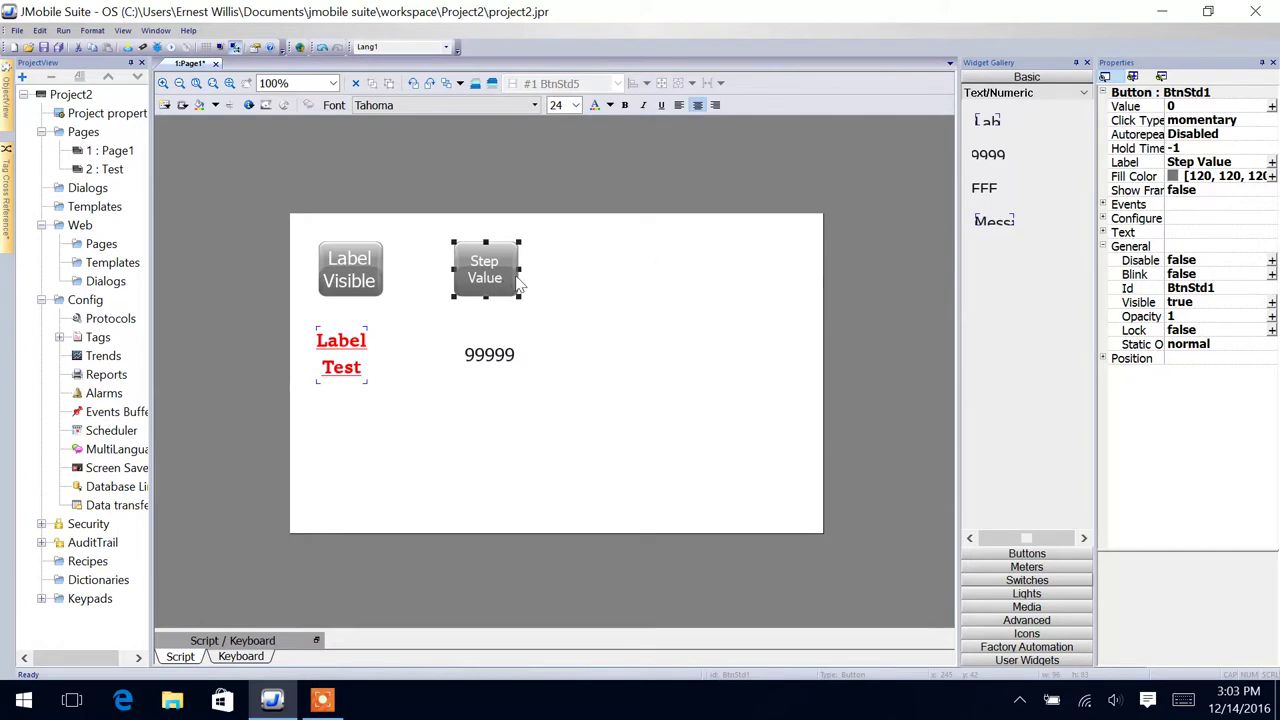
pyautogui.click(499, 368)
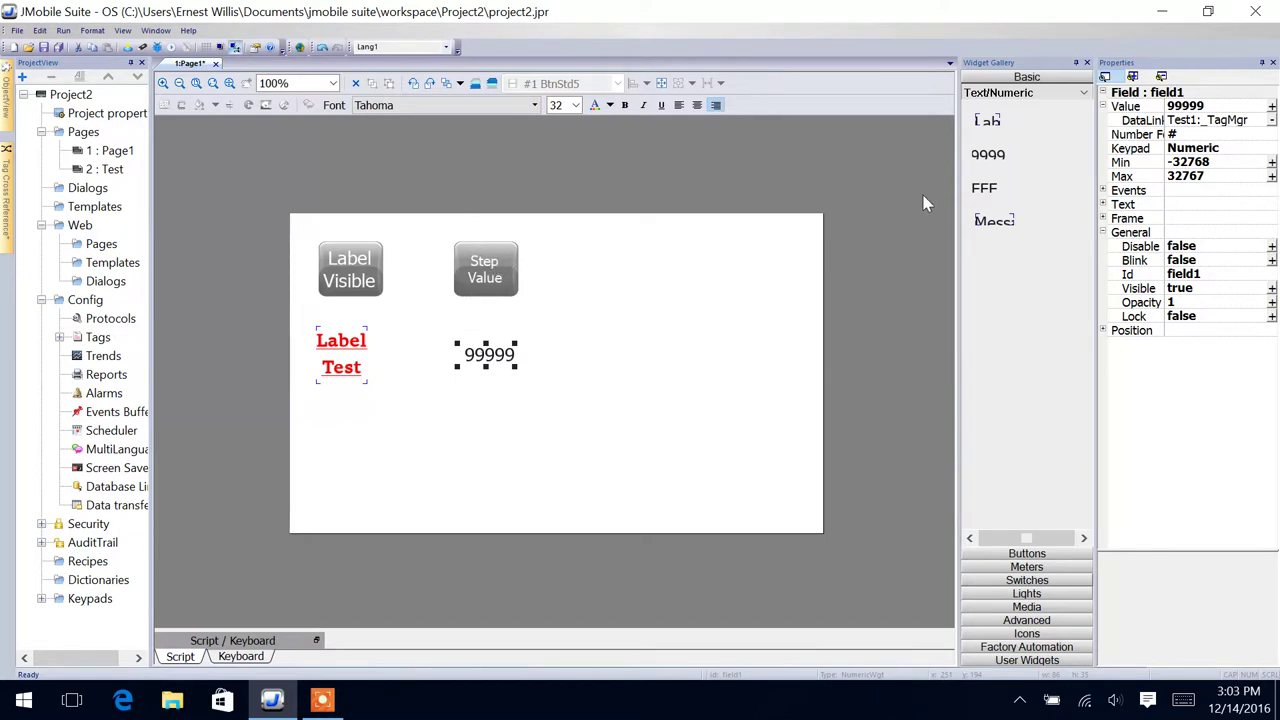
# Add a hex field right of 99999 at font size 32, fitted to its 7FFF text.
pyautogui.moveTo(978, 192); pyautogui.dragTo(630, 312)
pyautogui.moveTo(579, 358); pyautogui.dragTo(579, 358)
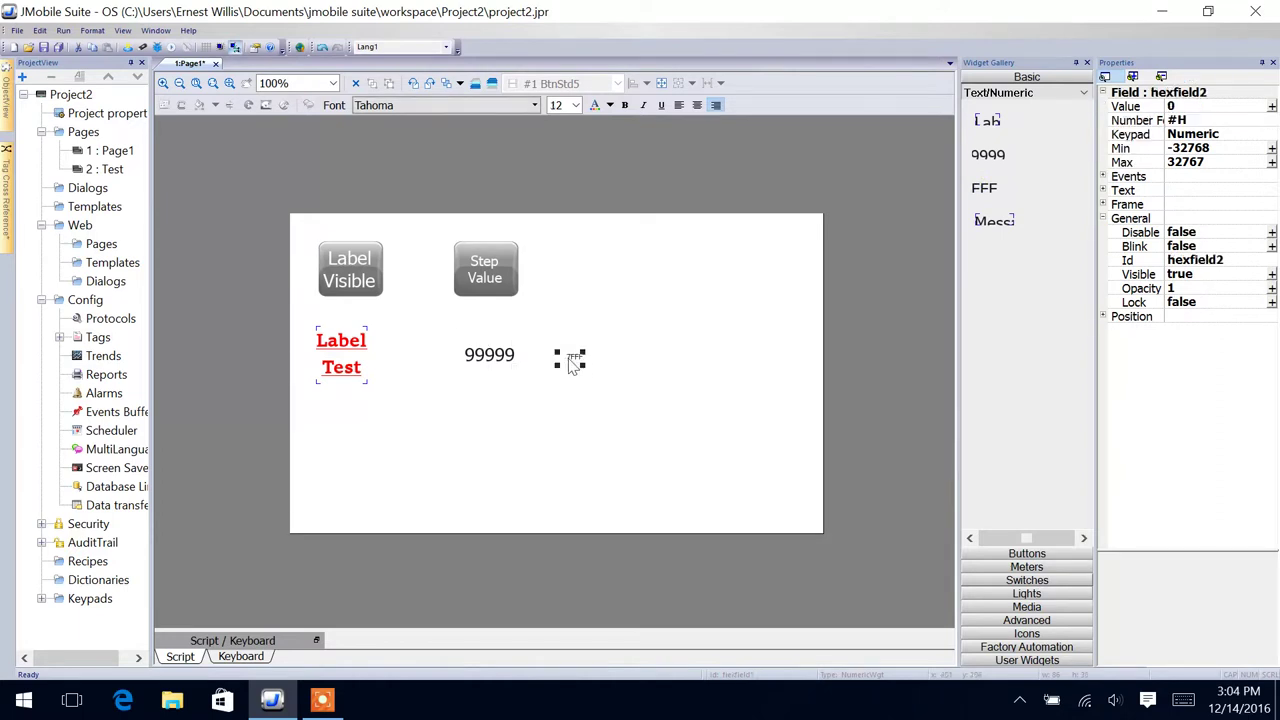
pyautogui.click(580, 106)
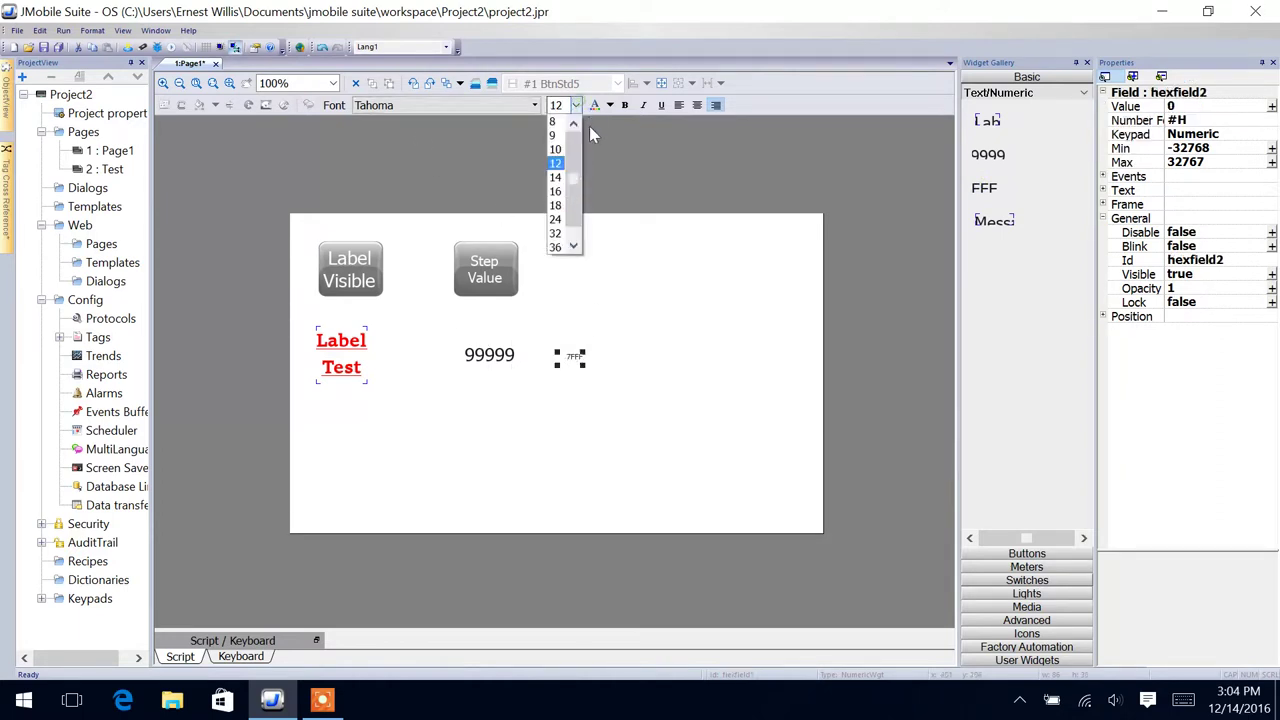
pyautogui.click(580, 204)
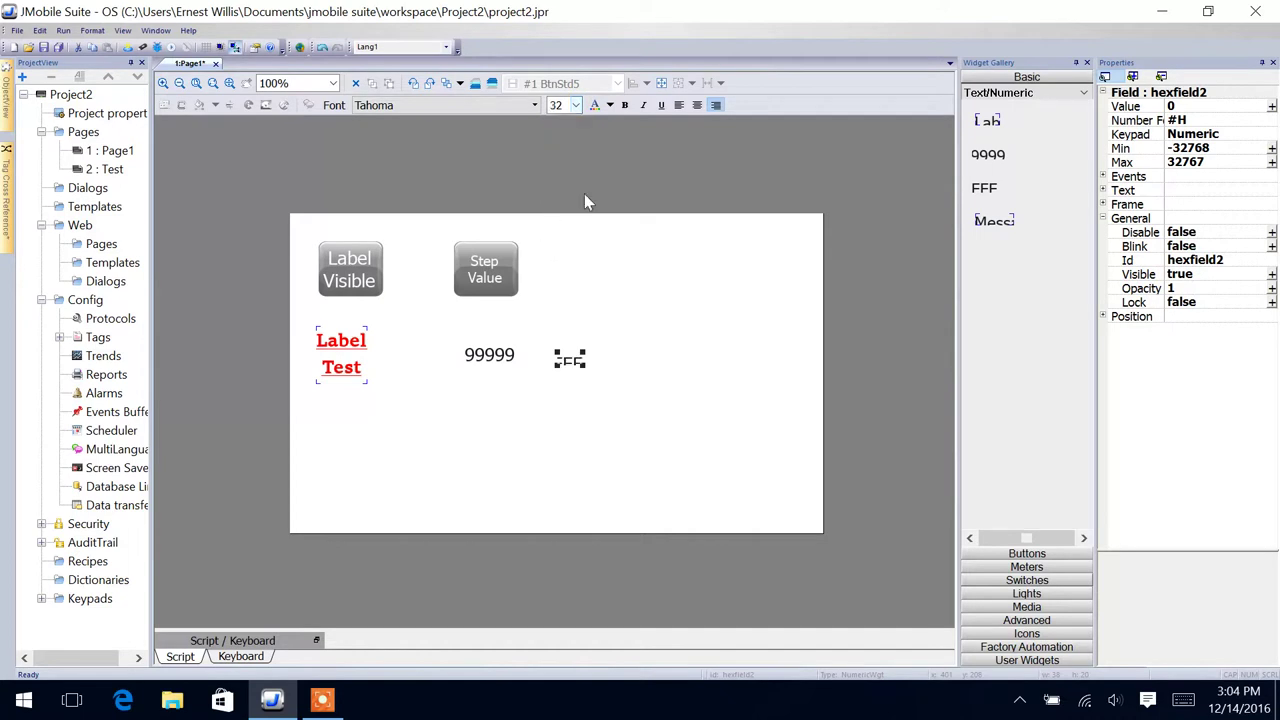
pyautogui.click(664, 84)
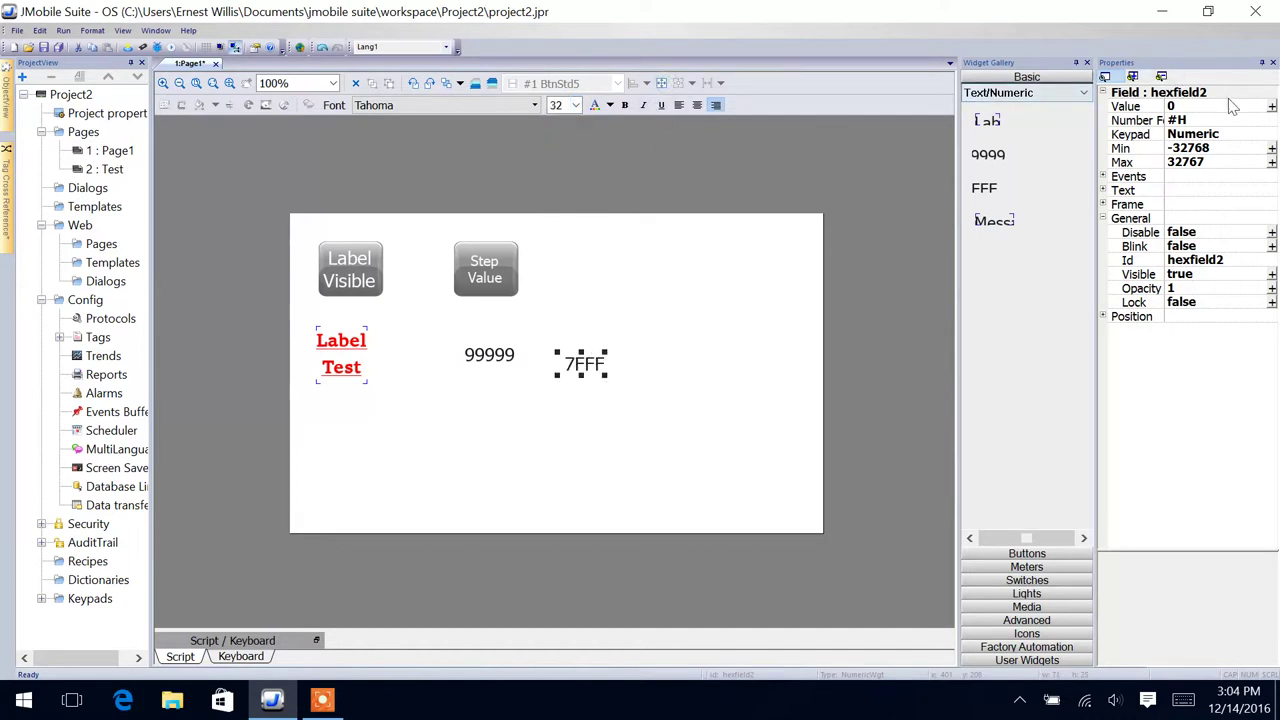
# Link the hex field read/write to Test1 and align it level with 99999.
pyautogui.click(1271, 106)
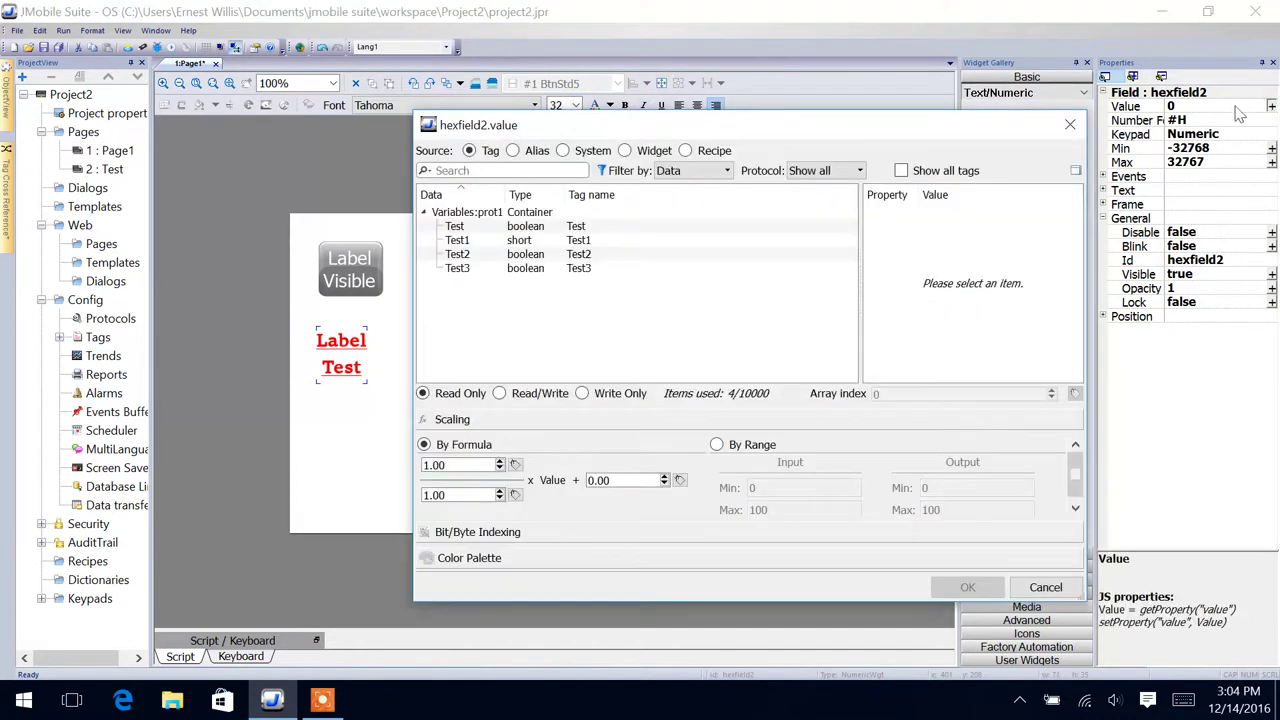
pyautogui.click(502, 241)
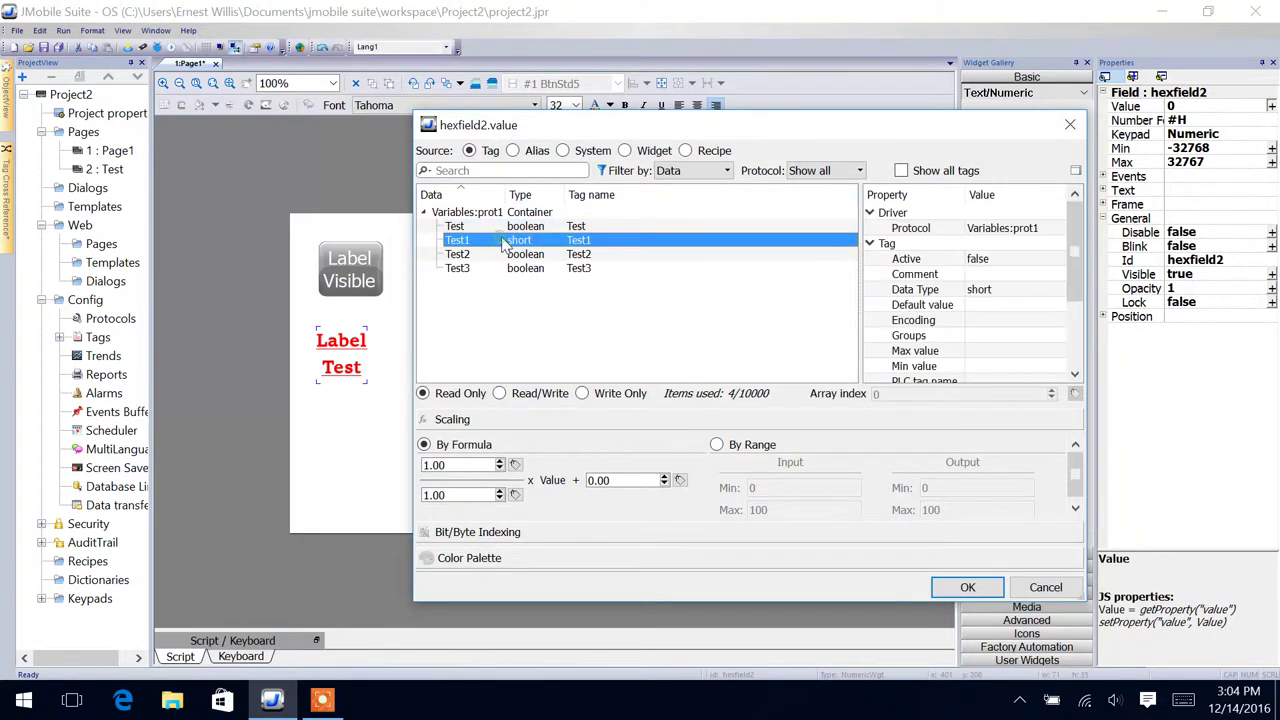
pyautogui.click(500, 394)
pyautogui.click(966, 588)
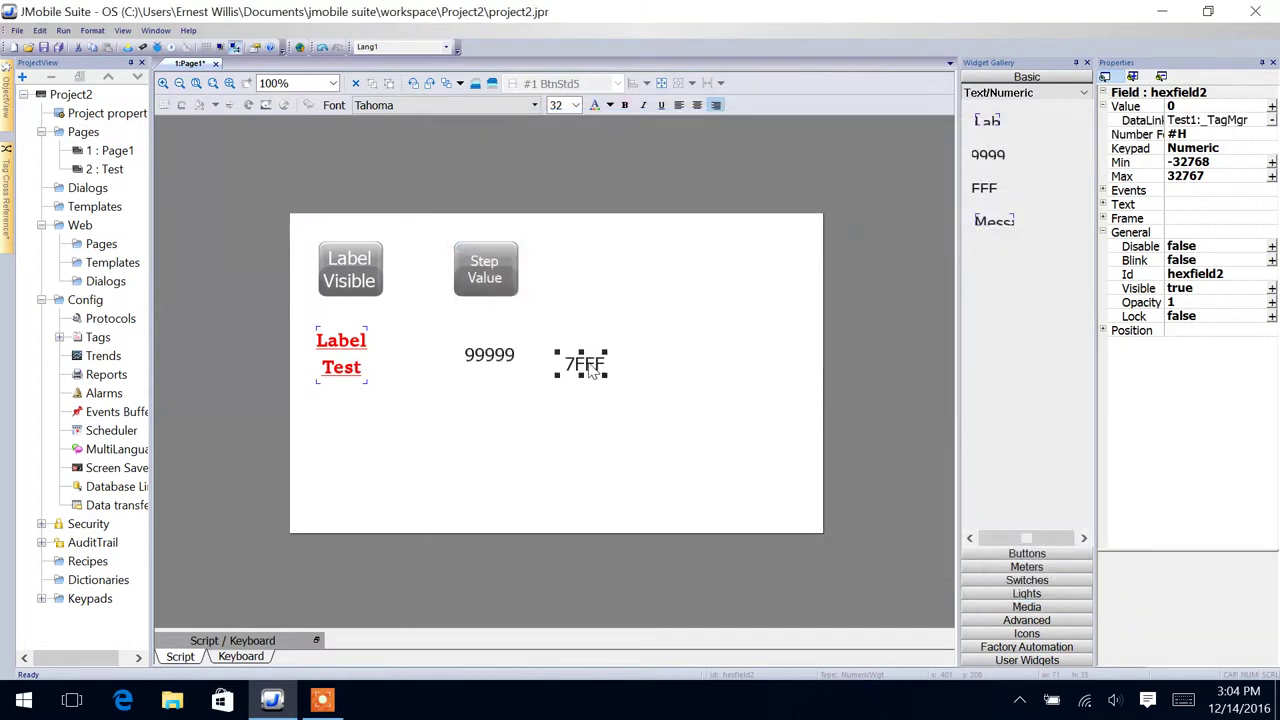
pyautogui.moveTo(590, 369); pyautogui.dragTo(587, 353)
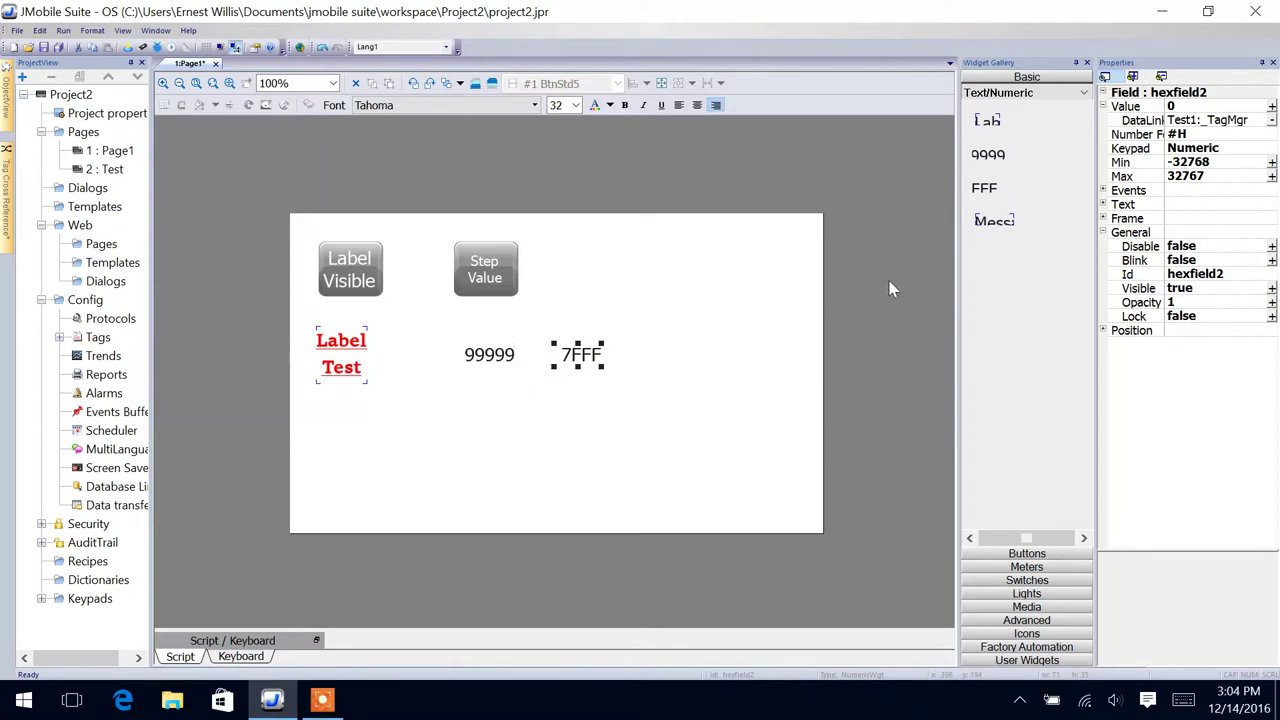
# Place a Message field right of 7FFF with font size 32.
pyautogui.moveTo(968, 231); pyautogui.dragTo(665, 356)
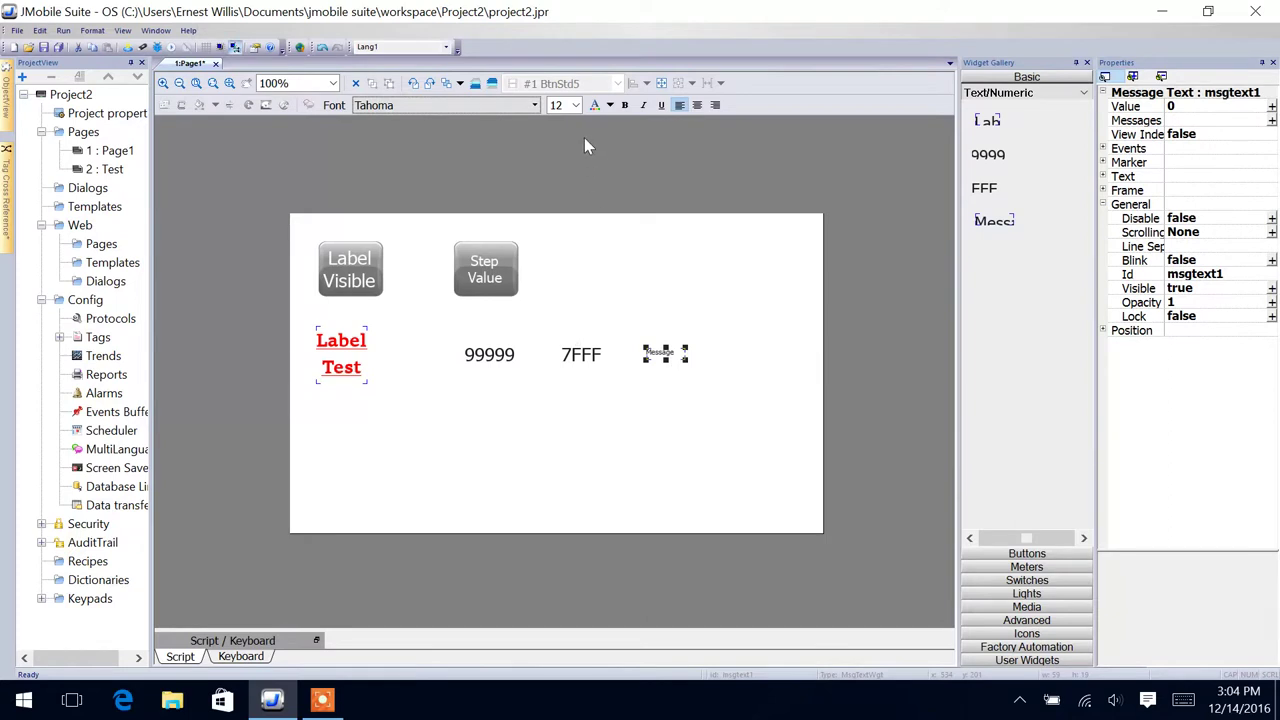
pyautogui.click(576, 105)
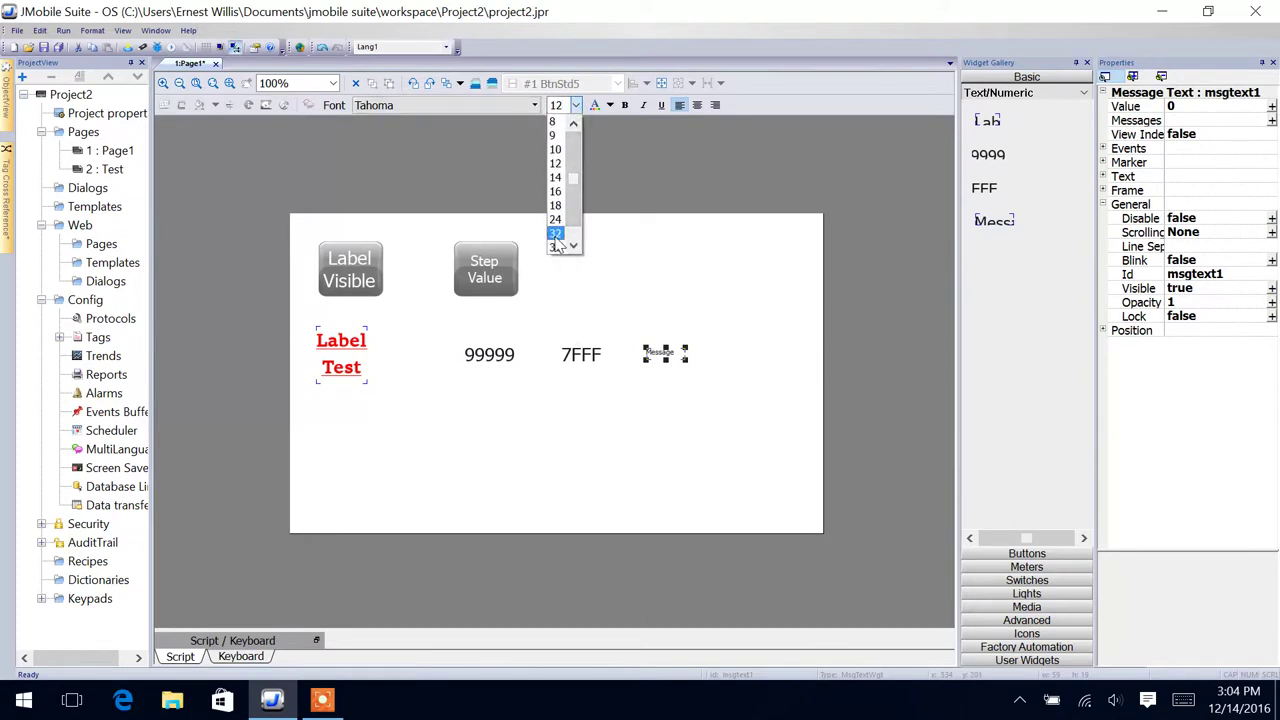
pyautogui.click(556, 234)
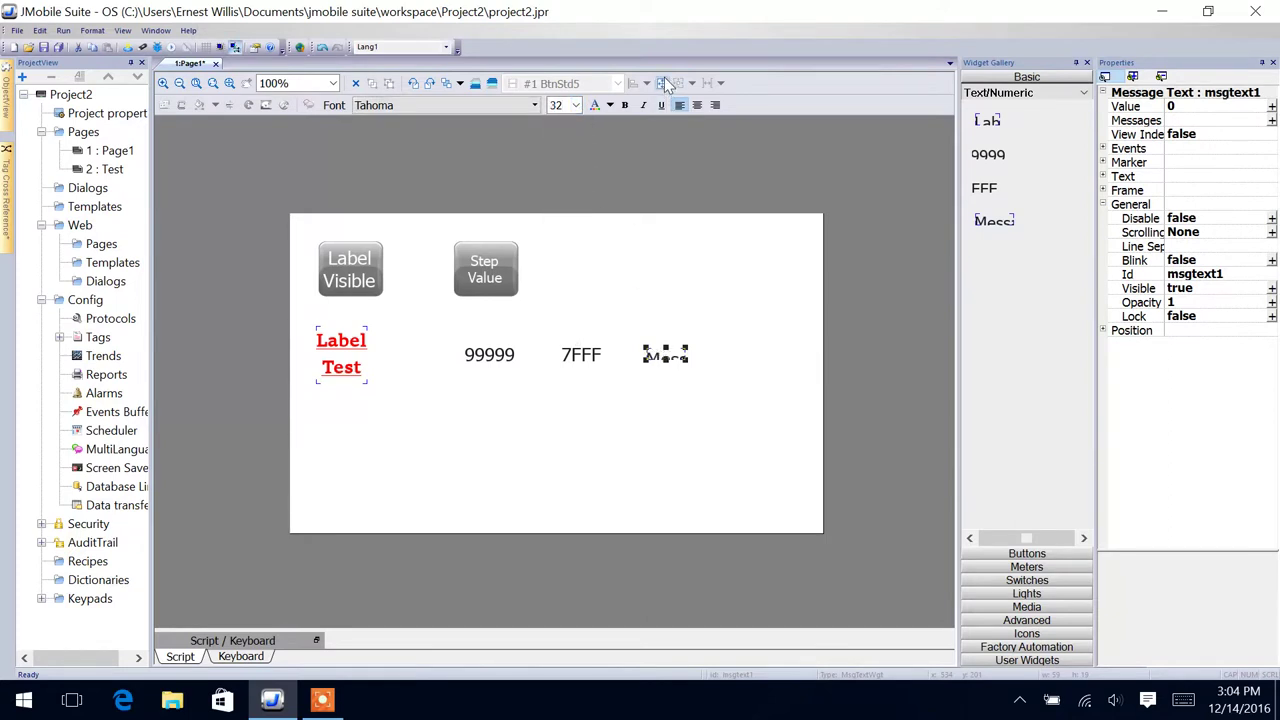
# Link the message field's value to the Test1 tag.
pyautogui.click(1271, 107)
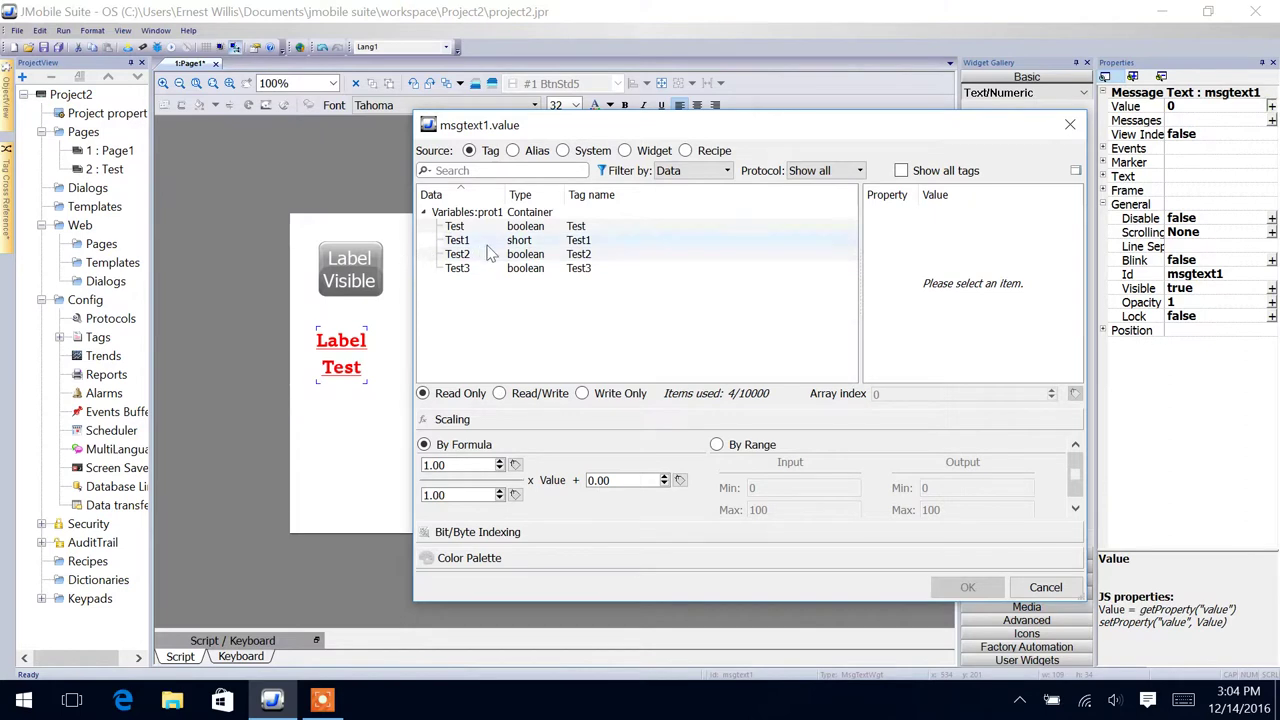
pyautogui.click(490, 244)
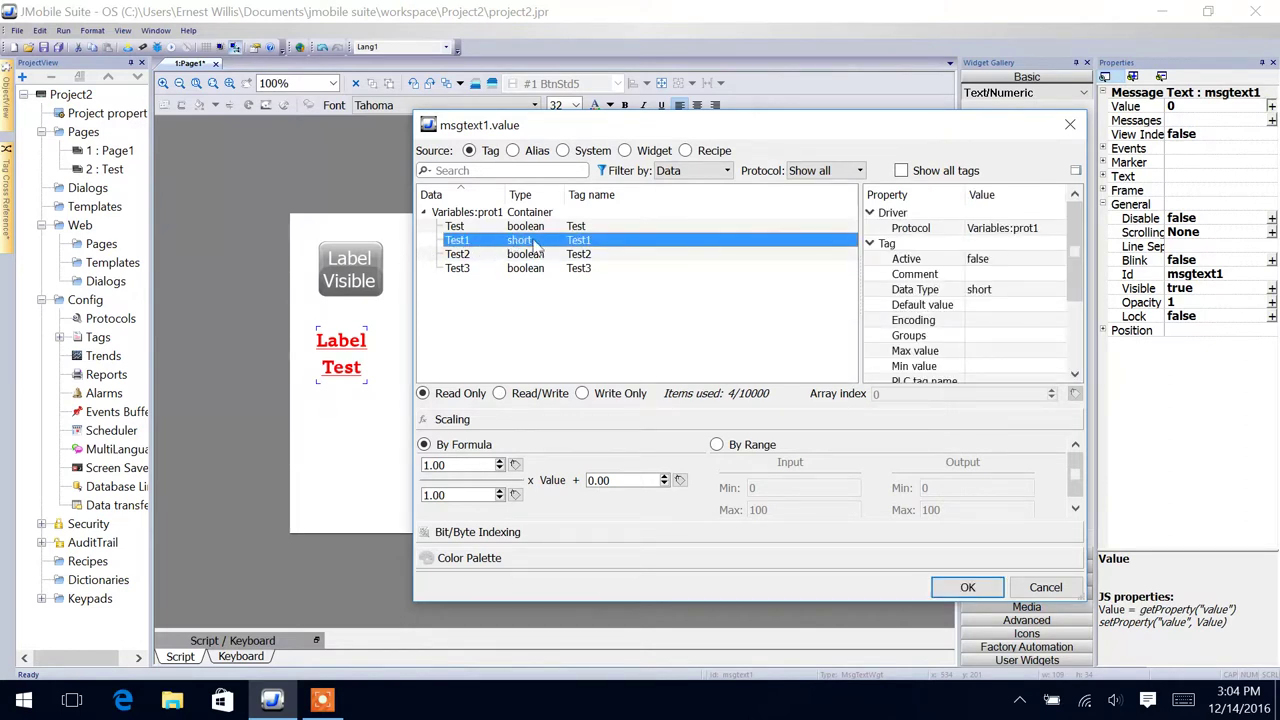
pyautogui.click(962, 586)
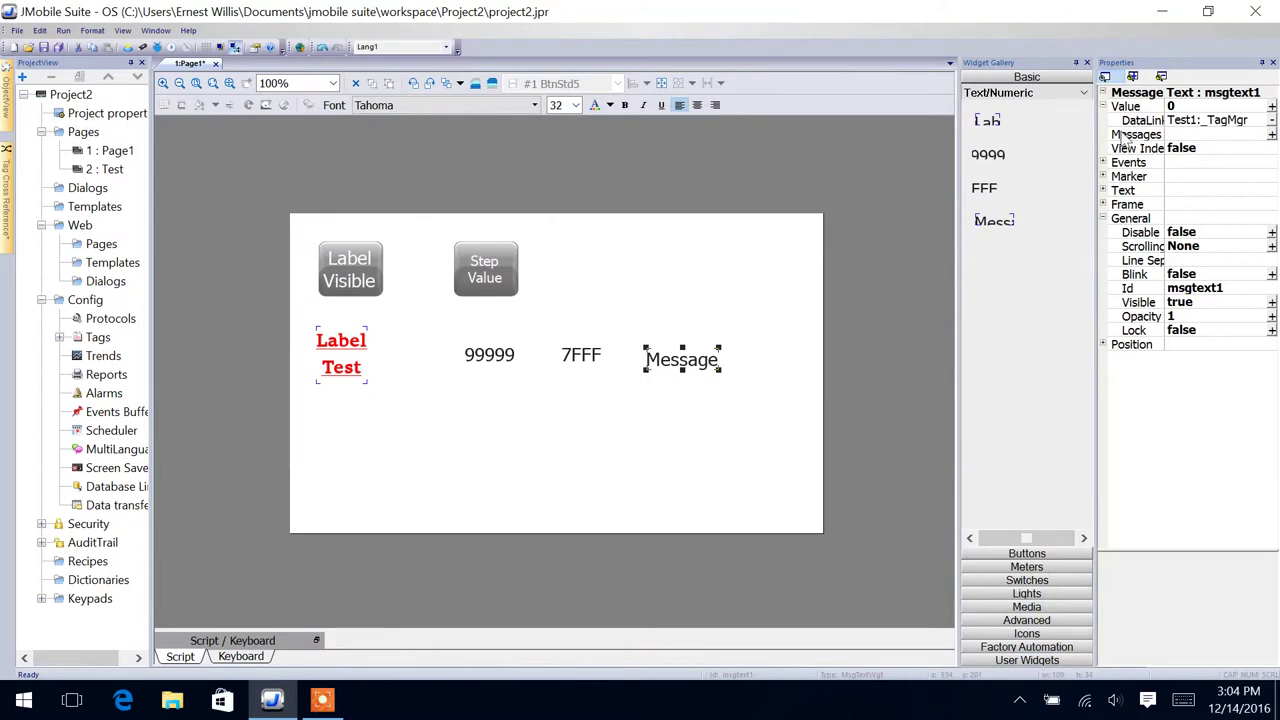
pyautogui.click(1127, 135)
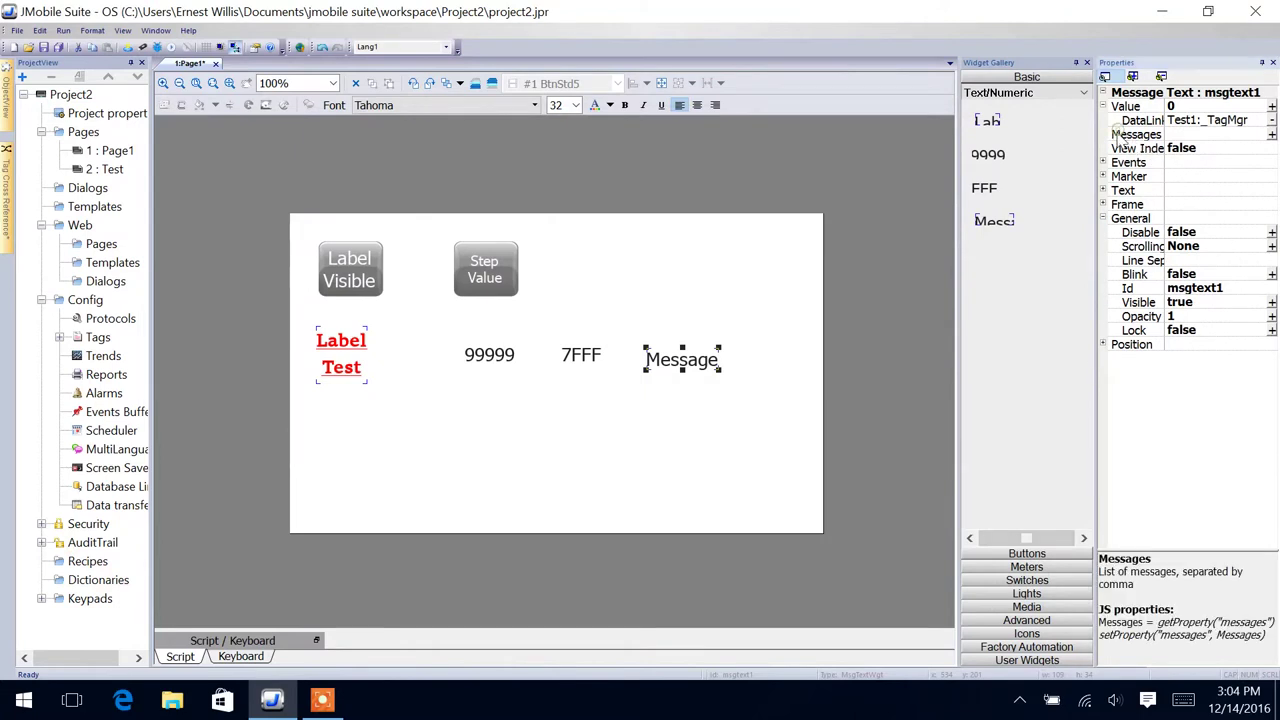
# Fill msgtext1's message list with Message A, Message B, Message C and Message D.
pyautogui.click(1271, 134)
pyautogui.click(1173, 153)
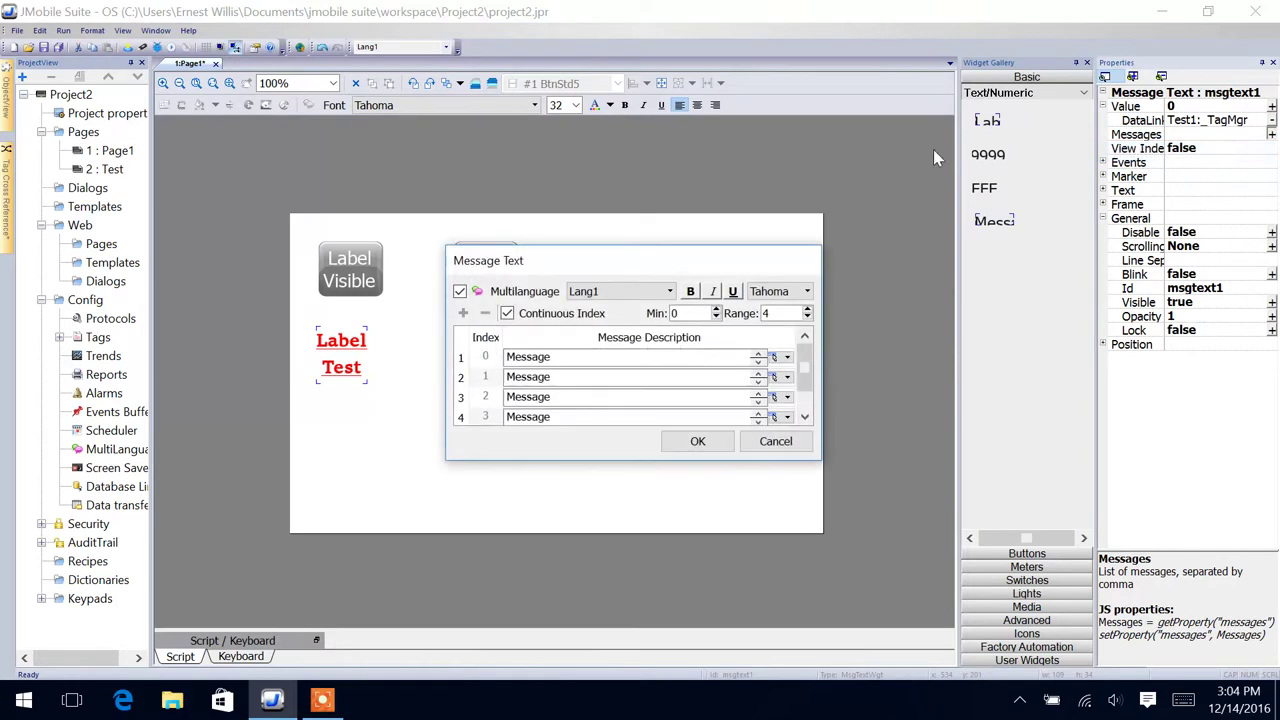
pyautogui.click(555, 360)
pyautogui.click(573, 376)
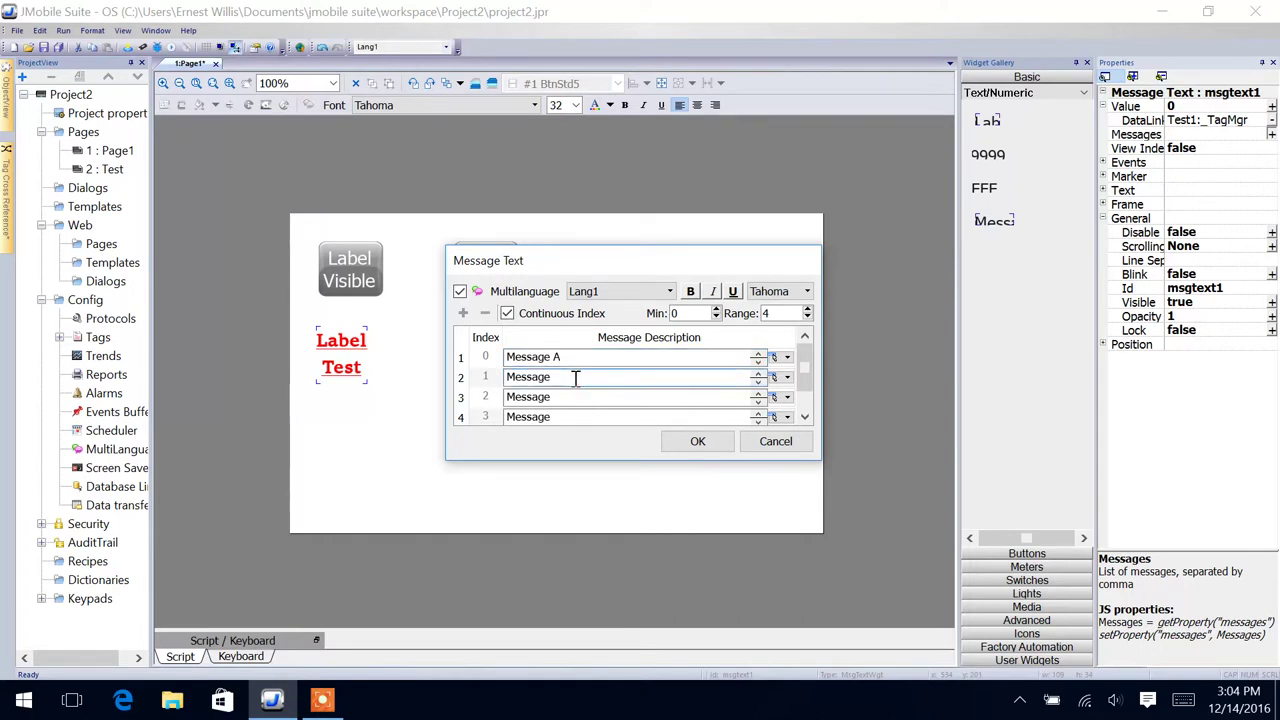
pyautogui.write('B')
pyautogui.click(578, 396)
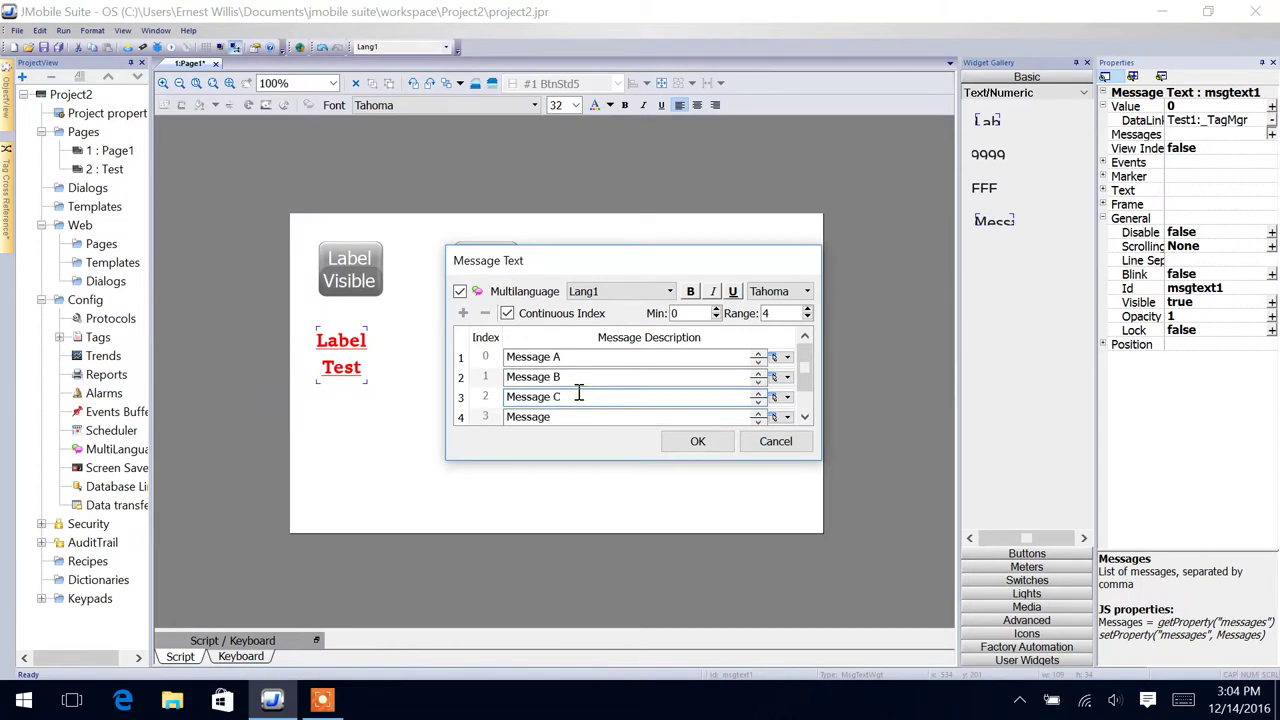
pyautogui.click(584, 416)
pyautogui.write('D')
pyautogui.click(714, 441)
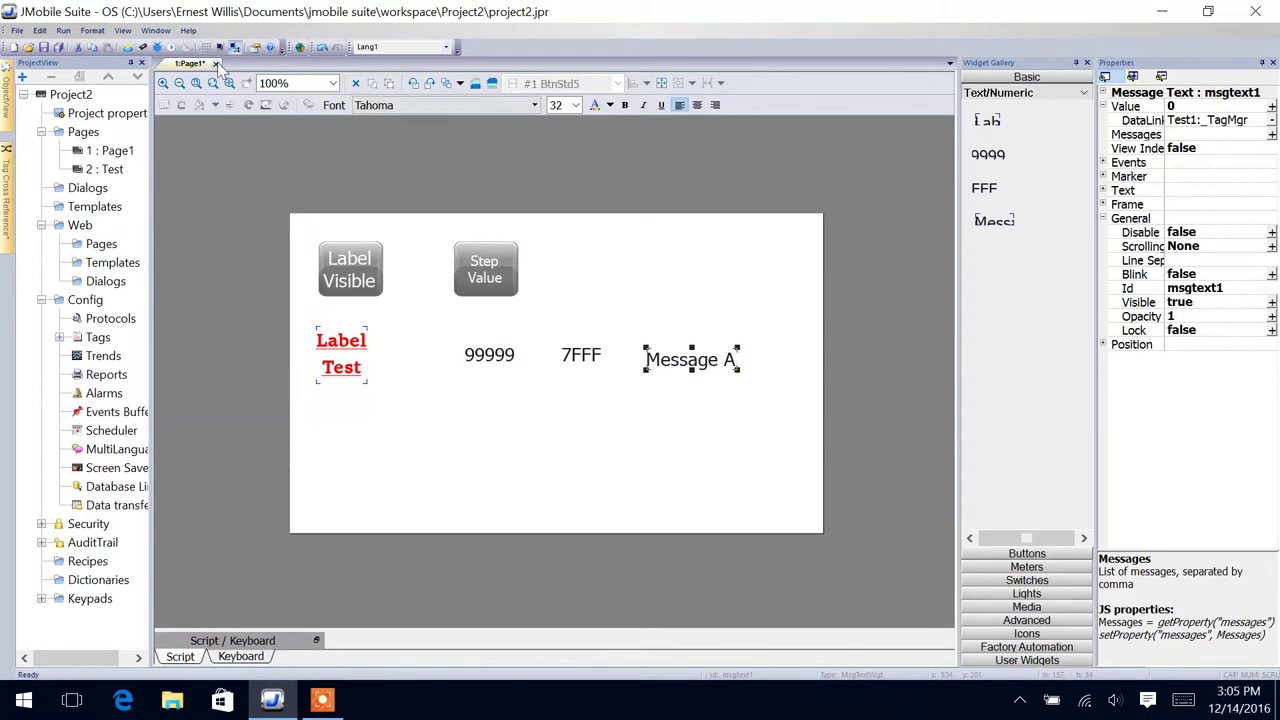
# Save the project and run it in HMISimulator, then use Label Visible to reveal the red Label Test.
pyautogui.click(162, 53)
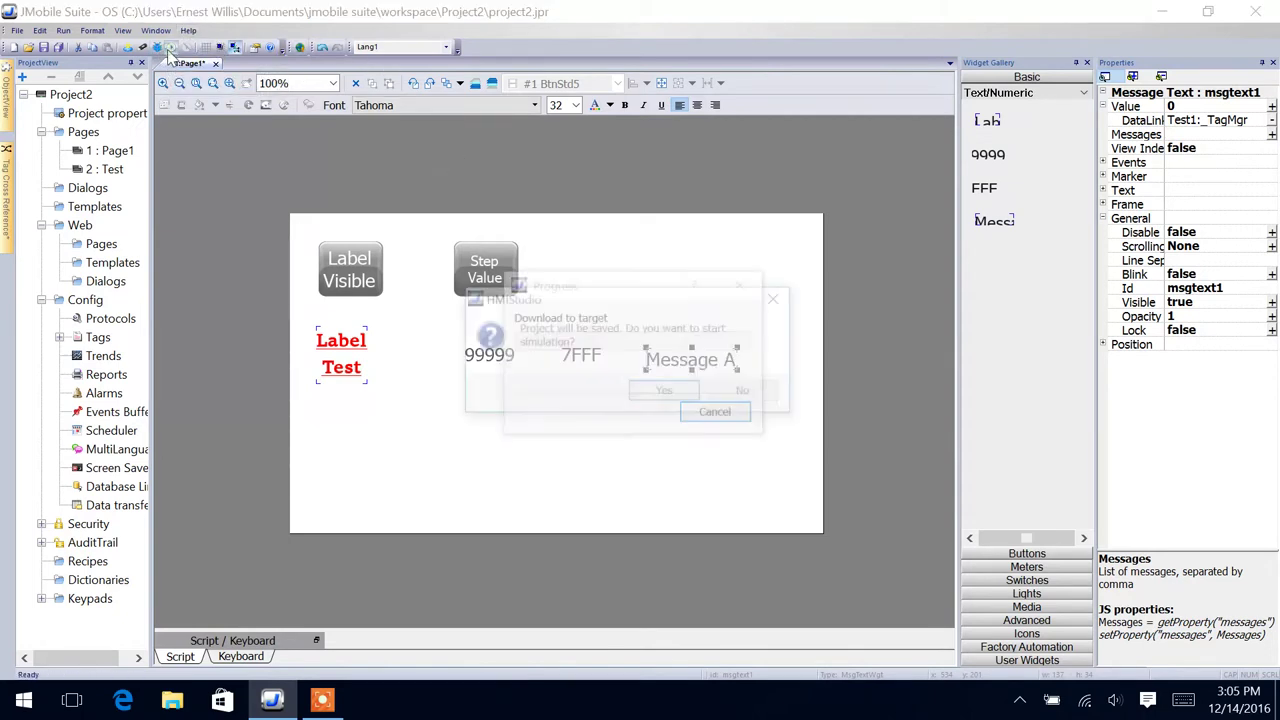
pyautogui.click(663, 396)
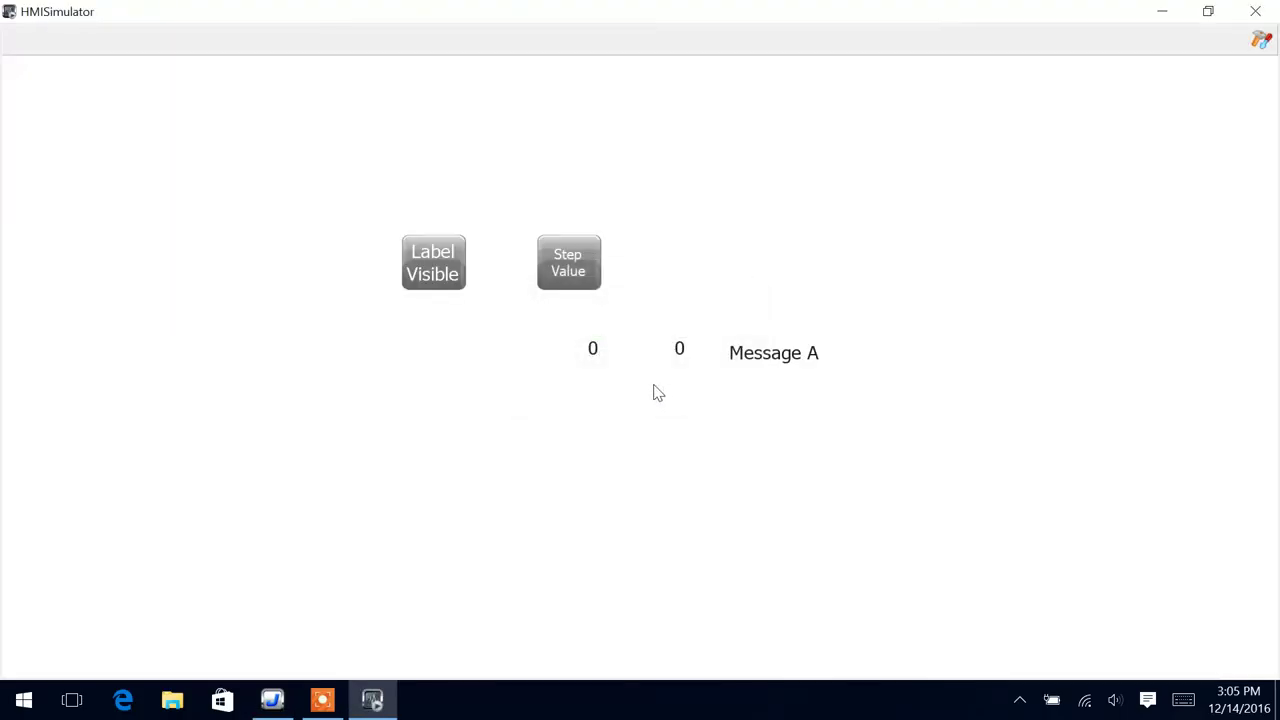
pyautogui.click(438, 267)
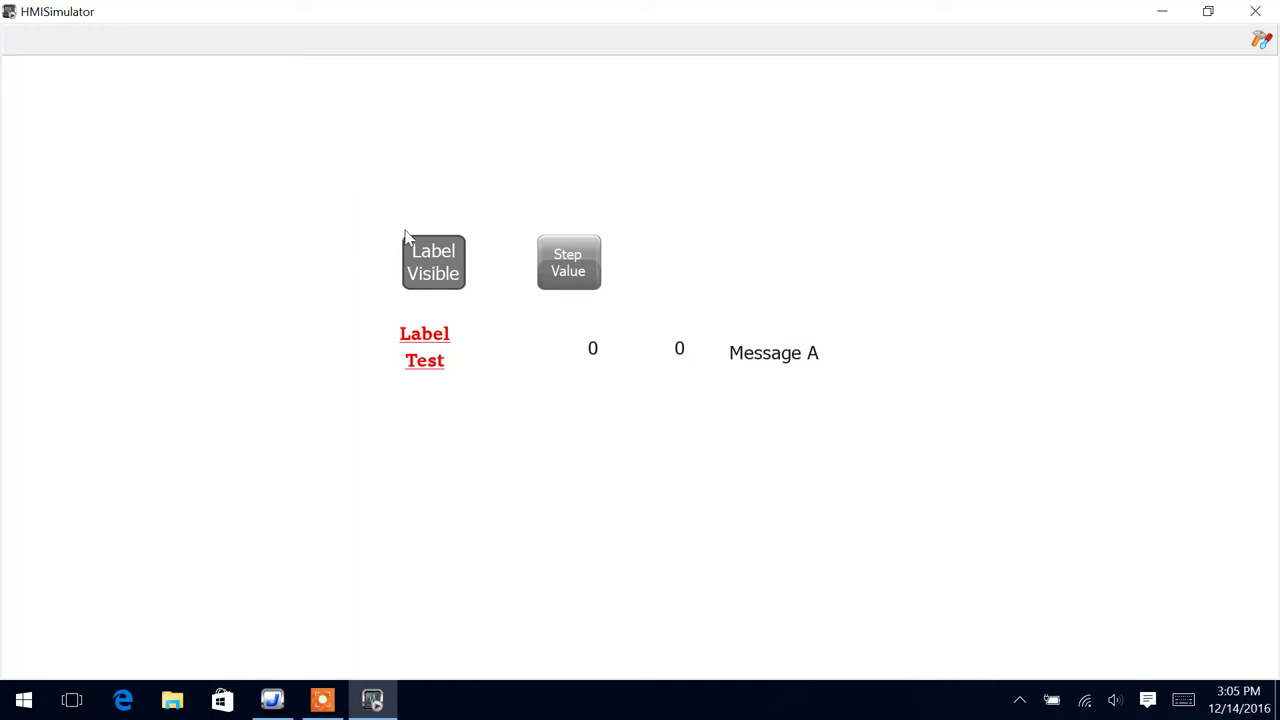
# Toggle Label Visible repeatedly to hide and show Label Test twice.
pyautogui.click(450, 275)
pyautogui.click(450, 275)
pyautogui.click(450, 275)
pyautogui.click(450, 275)
# Use Step Value three times to raise both values to 3.
pyautogui.click(572, 276)
pyautogui.click(577, 284)
pyautogui.click(577, 284)
# Enter 0 on the keypad for one value field, then 2 for the second.
pyautogui.click(680, 352)
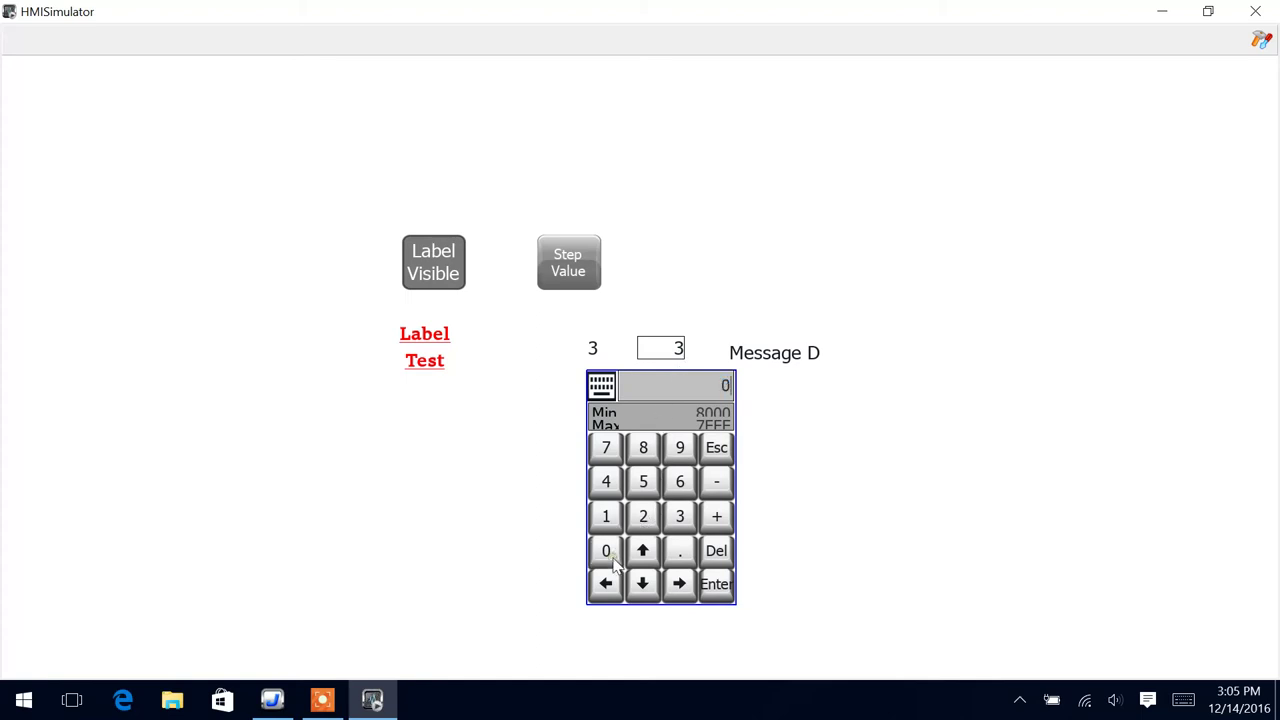
pyautogui.click(714, 585)
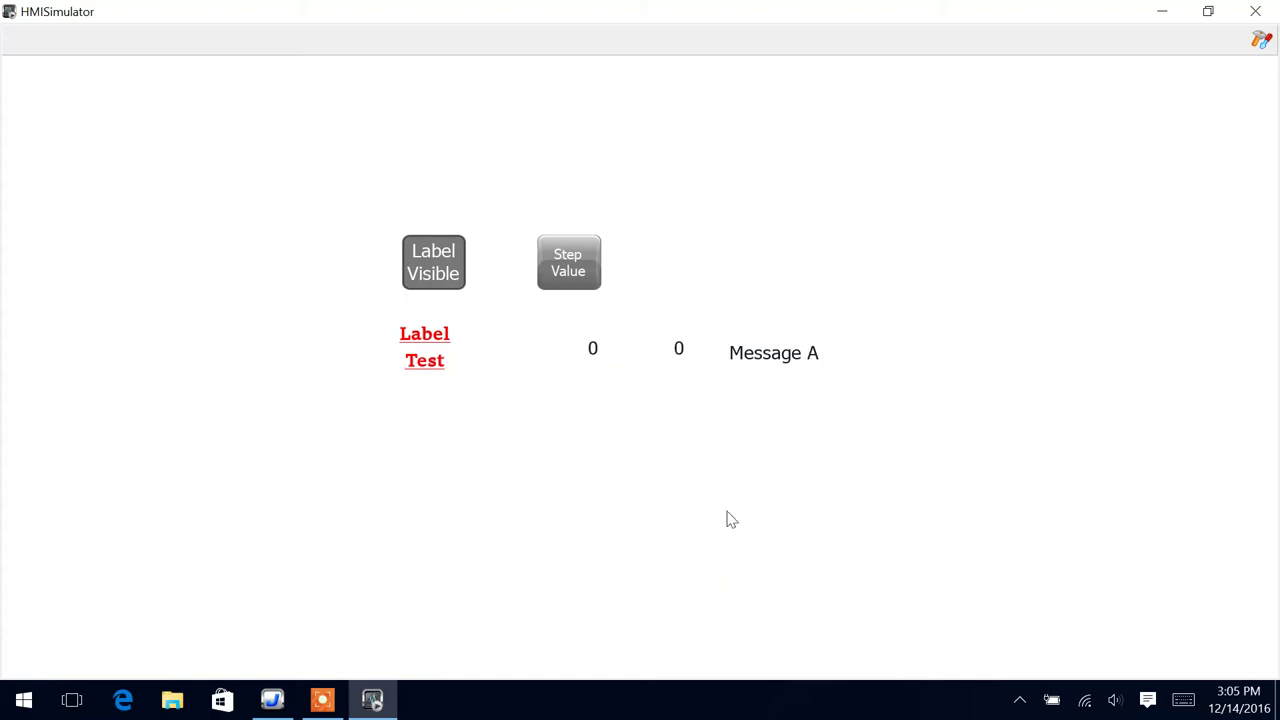
pyautogui.click(685, 354)
pyautogui.click(643, 518)
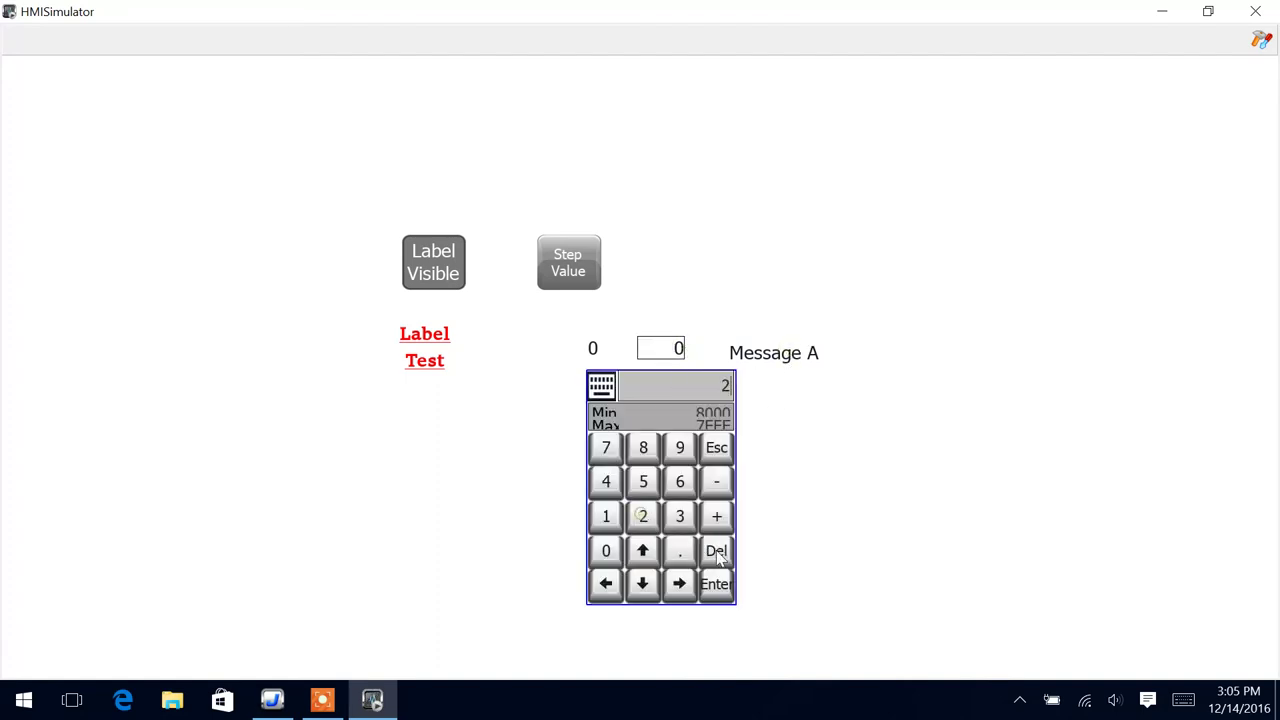
pyautogui.click(716, 585)
# Step the values twice more and key in 3, leaving both fields at 3 with Message D and Label Test visible.
pyautogui.click(567, 252)
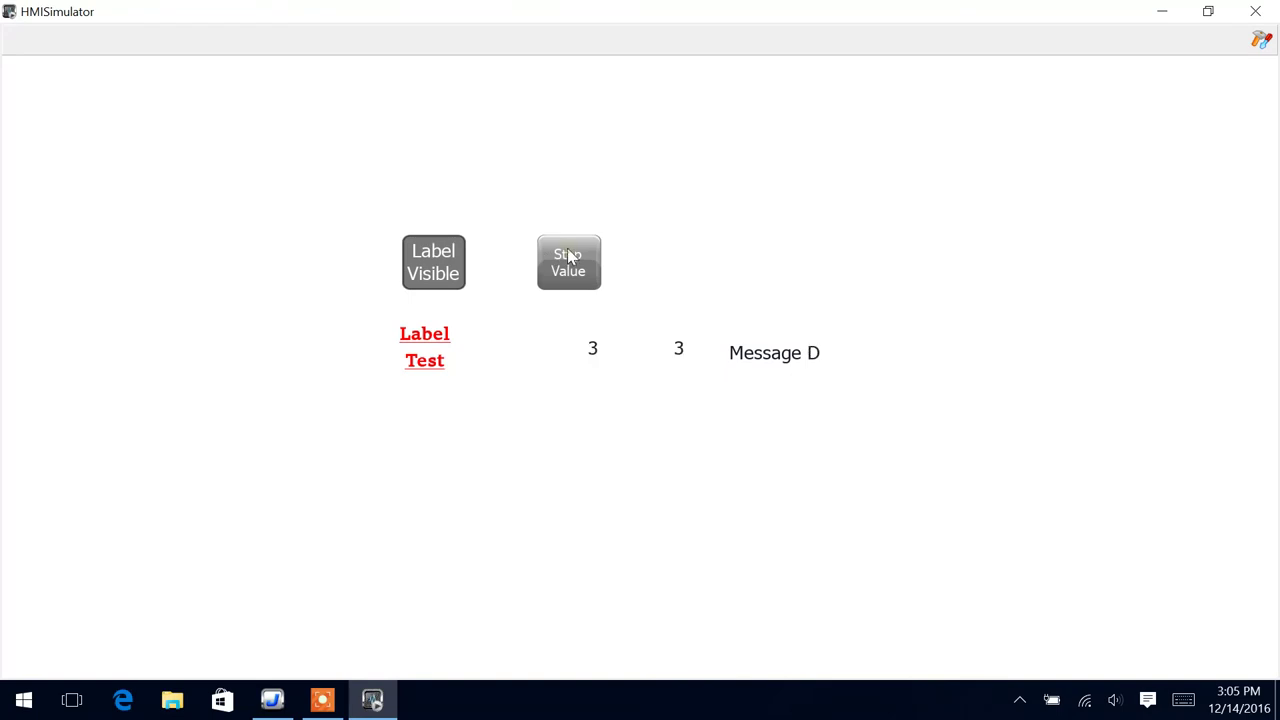
pyautogui.click(567, 252)
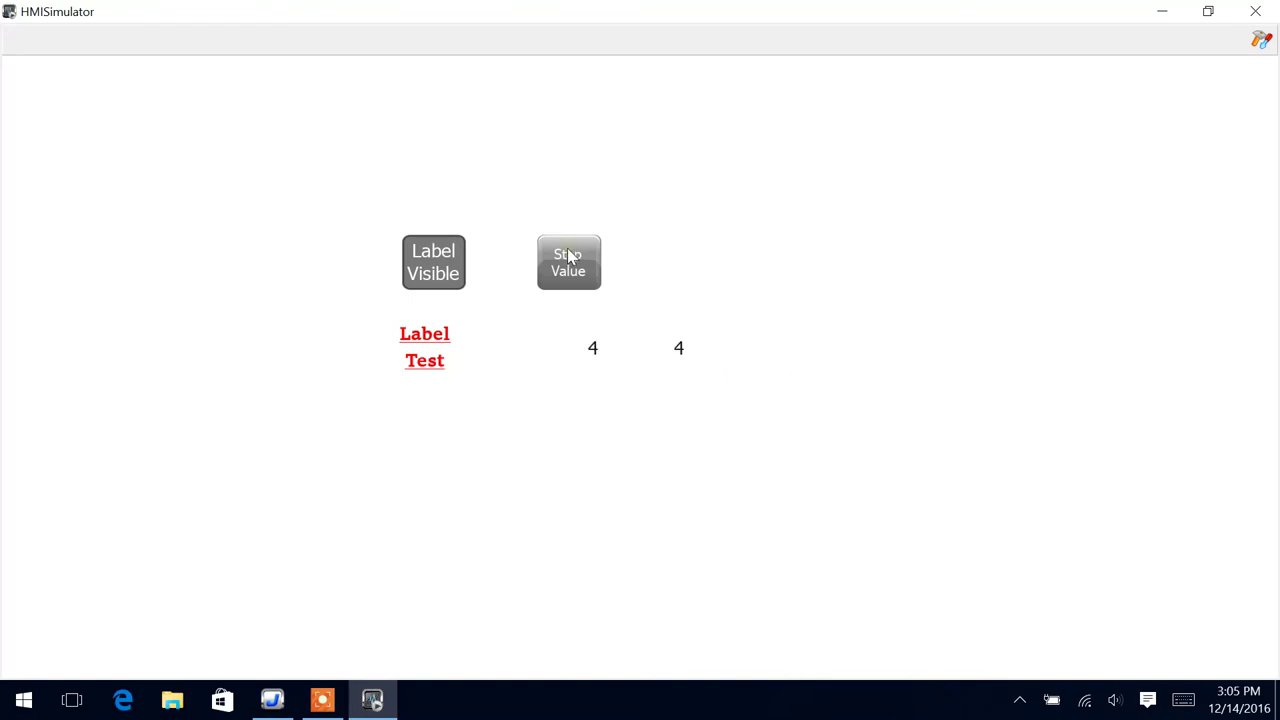
pyautogui.click(679, 348)
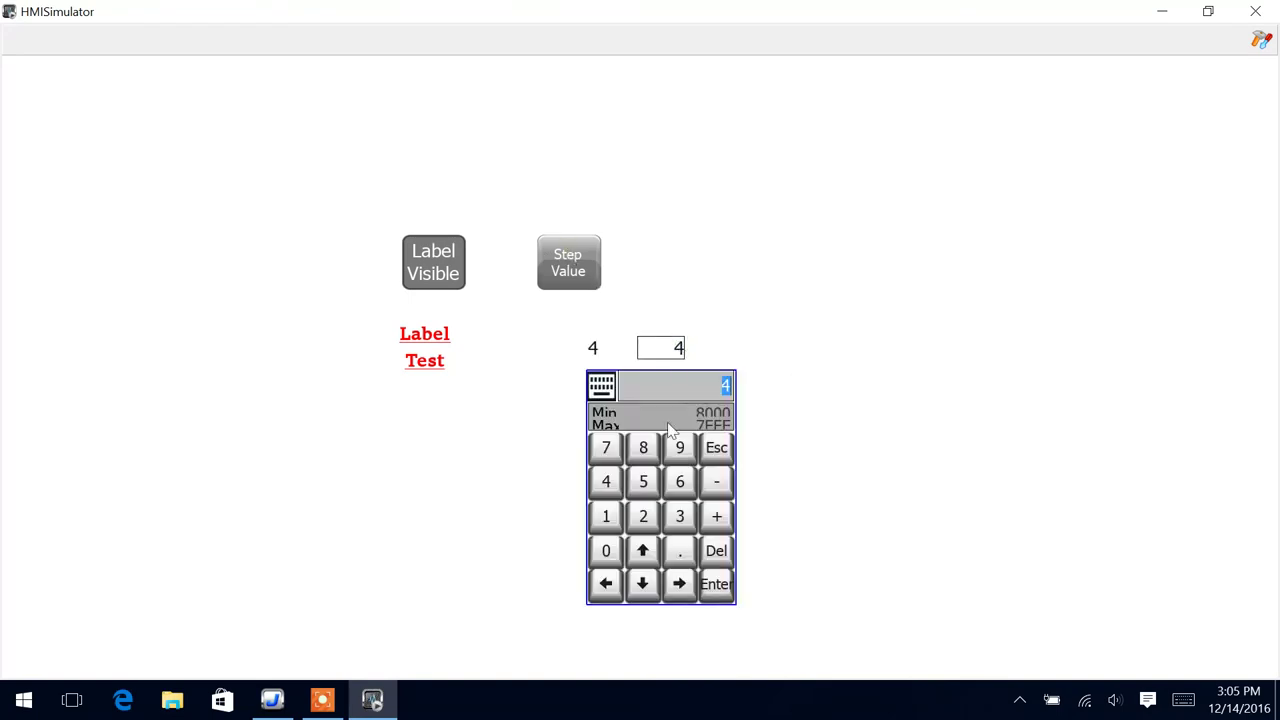
pyautogui.click(679, 516)
pyautogui.click(718, 585)
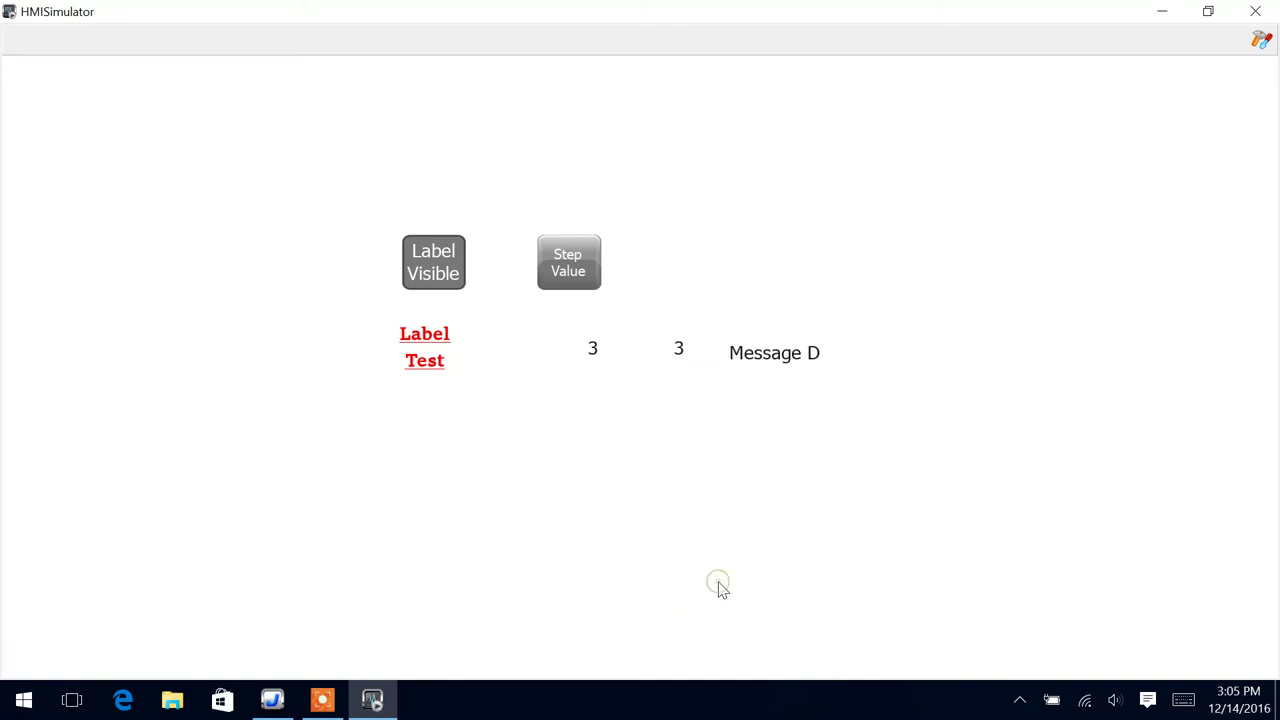
pyautogui.click(428, 282)
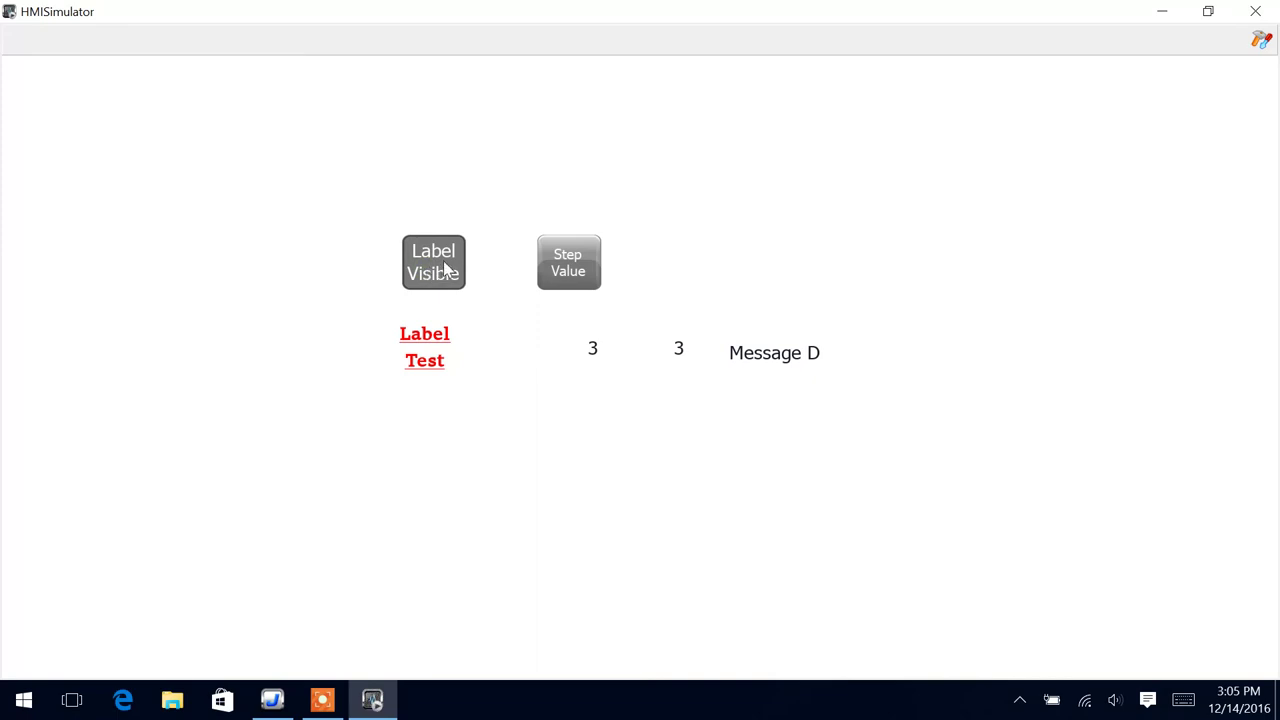